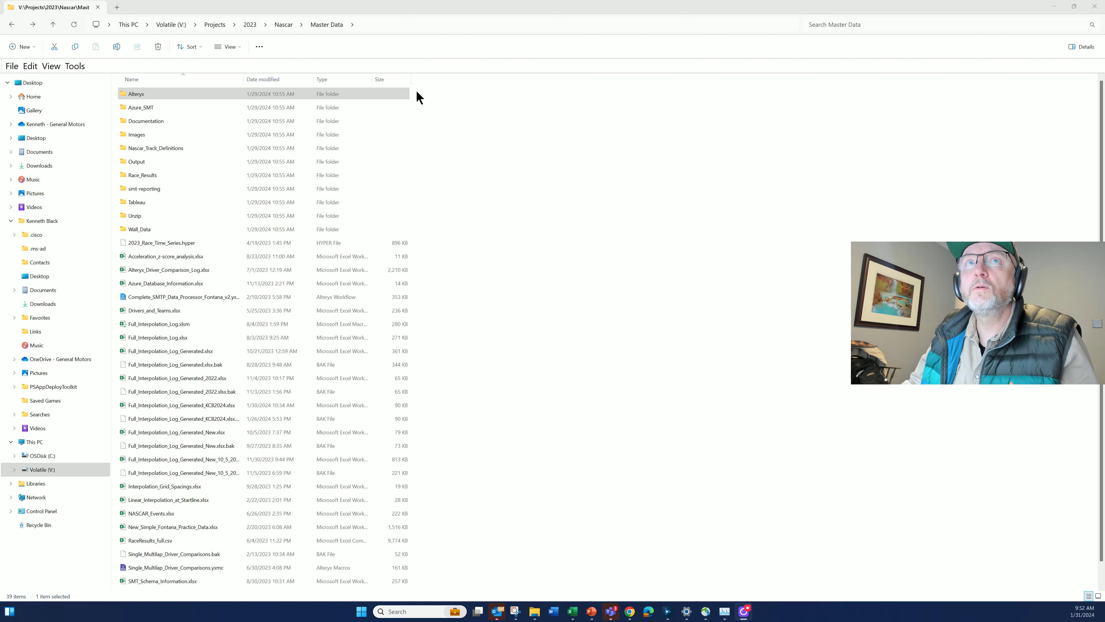
Search Master Data for *.yxmd workflows (148 items), then minimize File Explorer
left_click(872, 24)
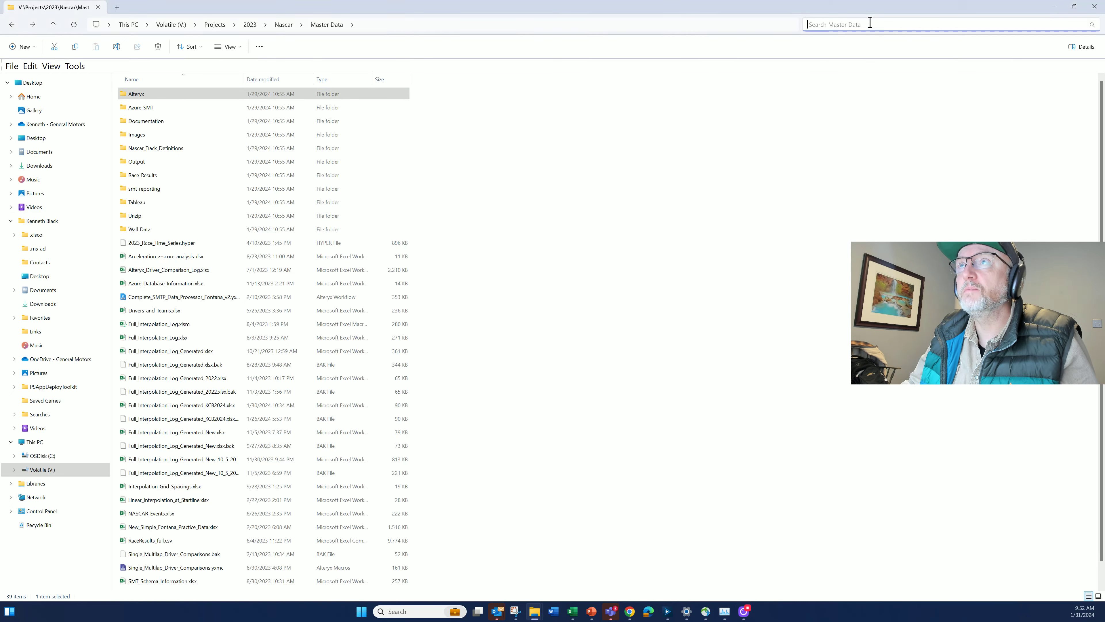
type("*.yxmd")
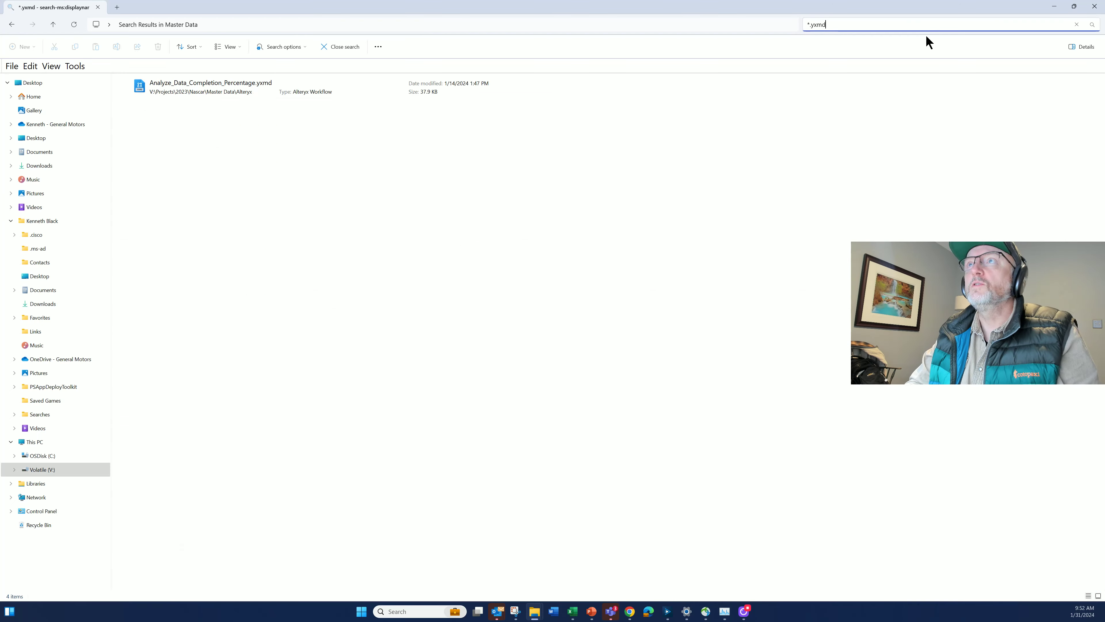
scroll(191, 243, "down", 20)
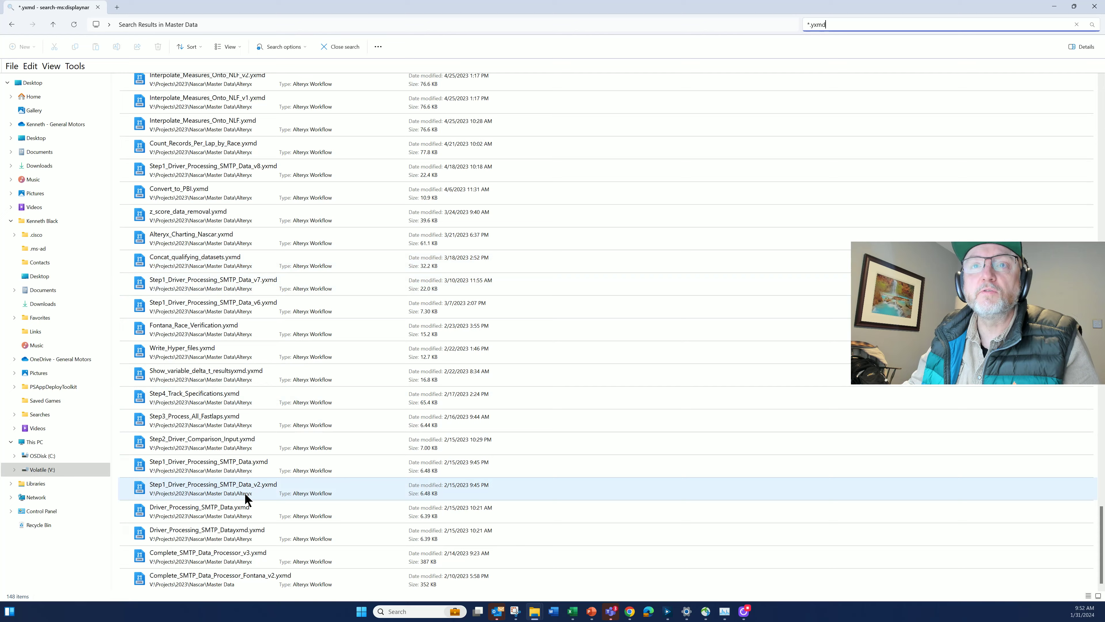
scroll(261, 483, "up", 20)
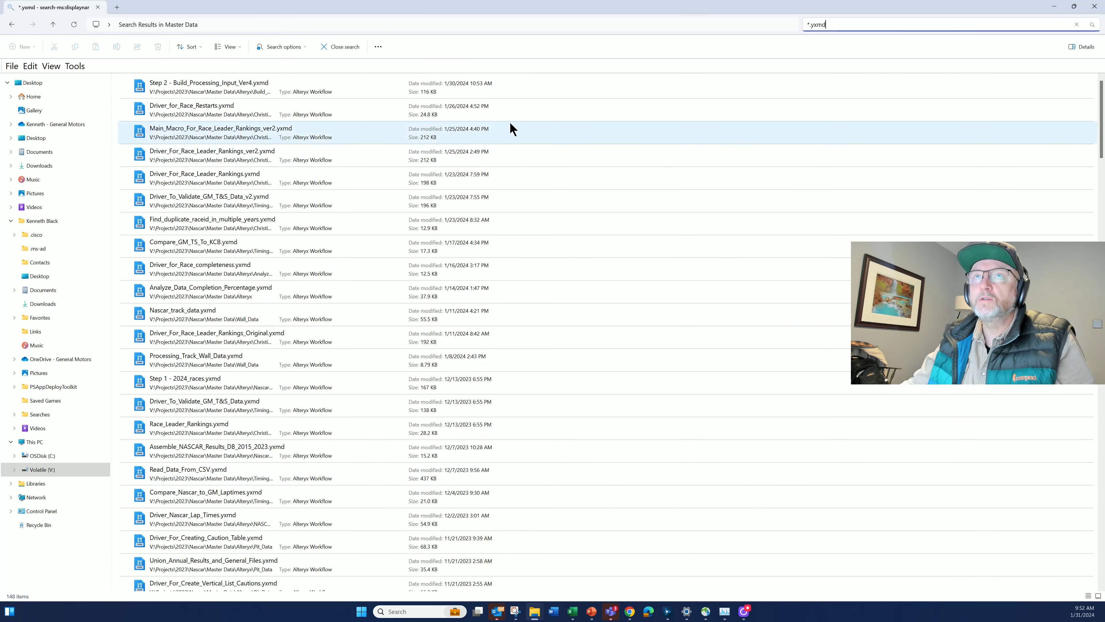
left_click(1053, 7)
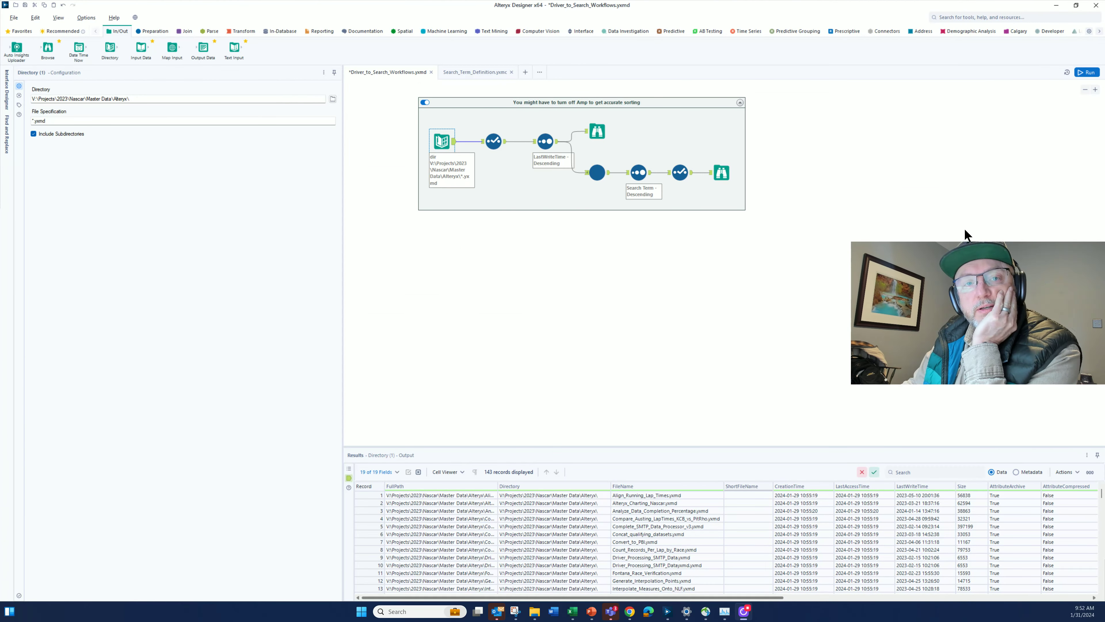
Zoom in on the canvas and select the Directory tool to show its *.yxmd settings and 143 records
left_click(1094, 89)
left_click(1095, 90)
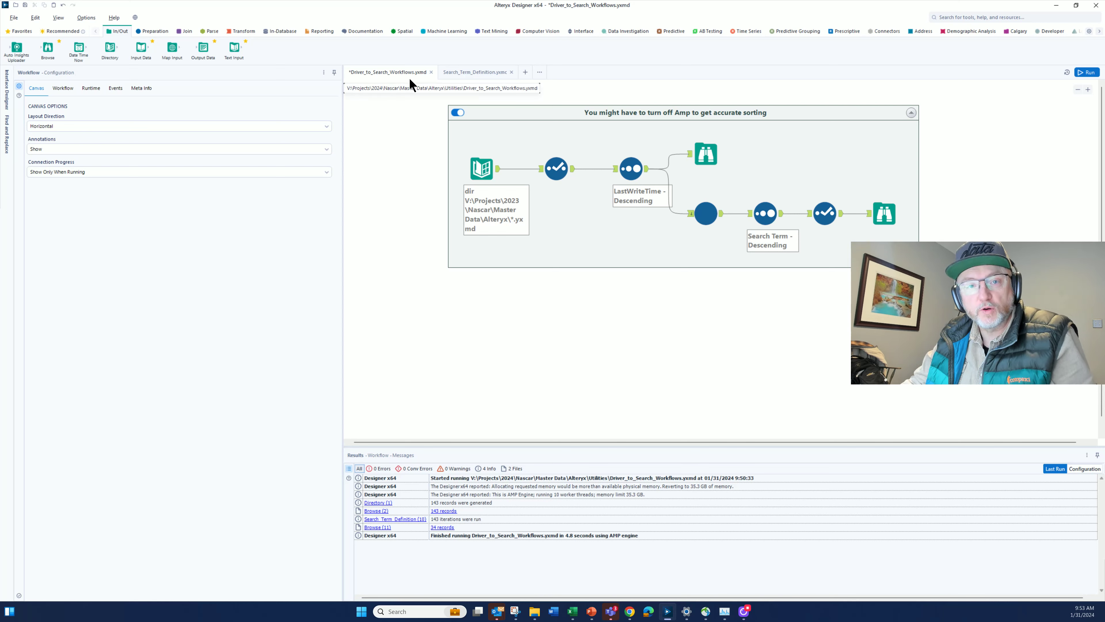
left_click(483, 167)
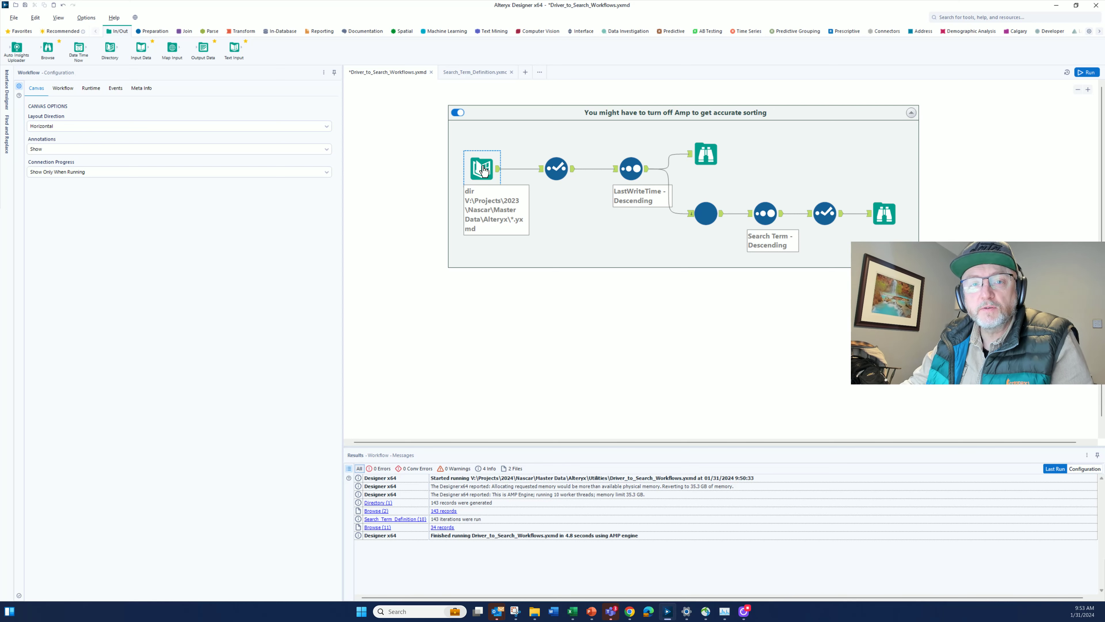
Inspect the Select tool's seven kept fields and browse its 143-record output
left_click(483, 169)
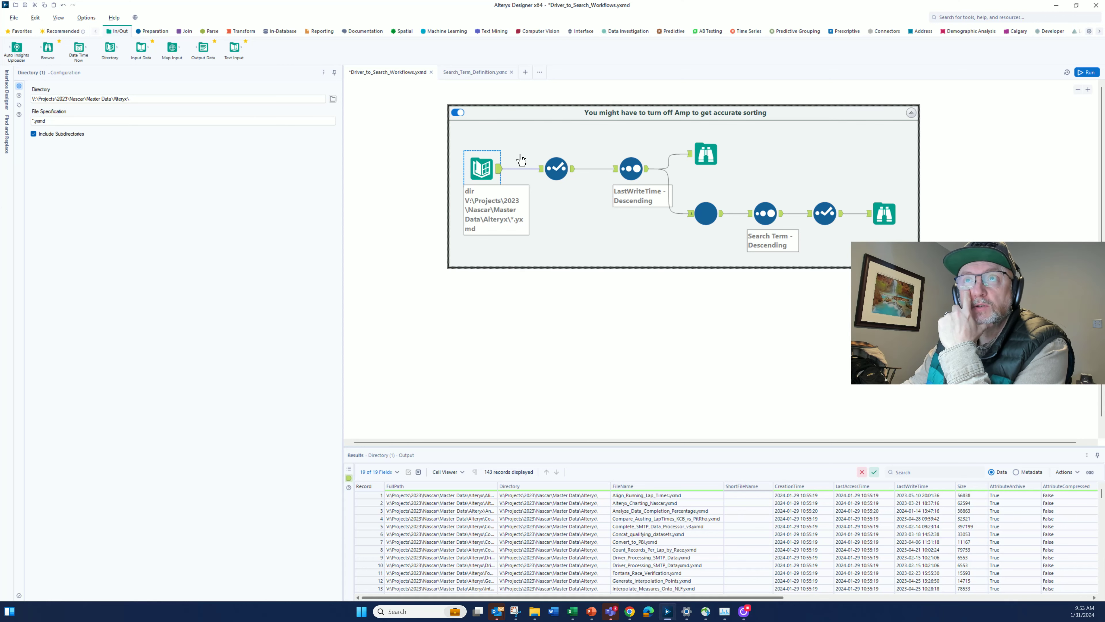
left_click(557, 169)
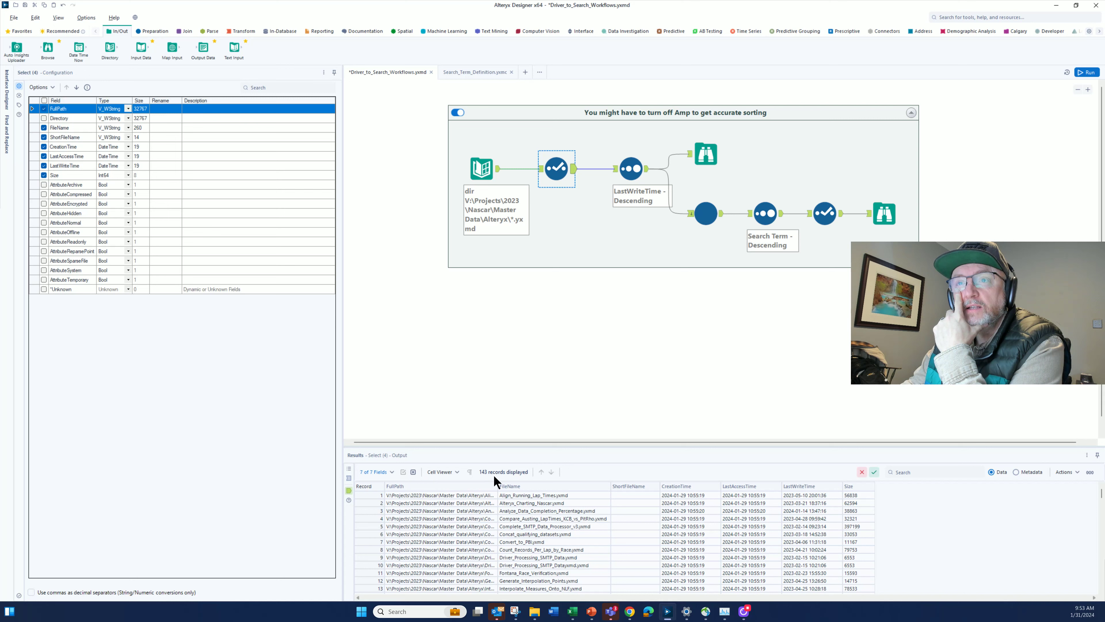
scroll(470, 489, "down", 20)
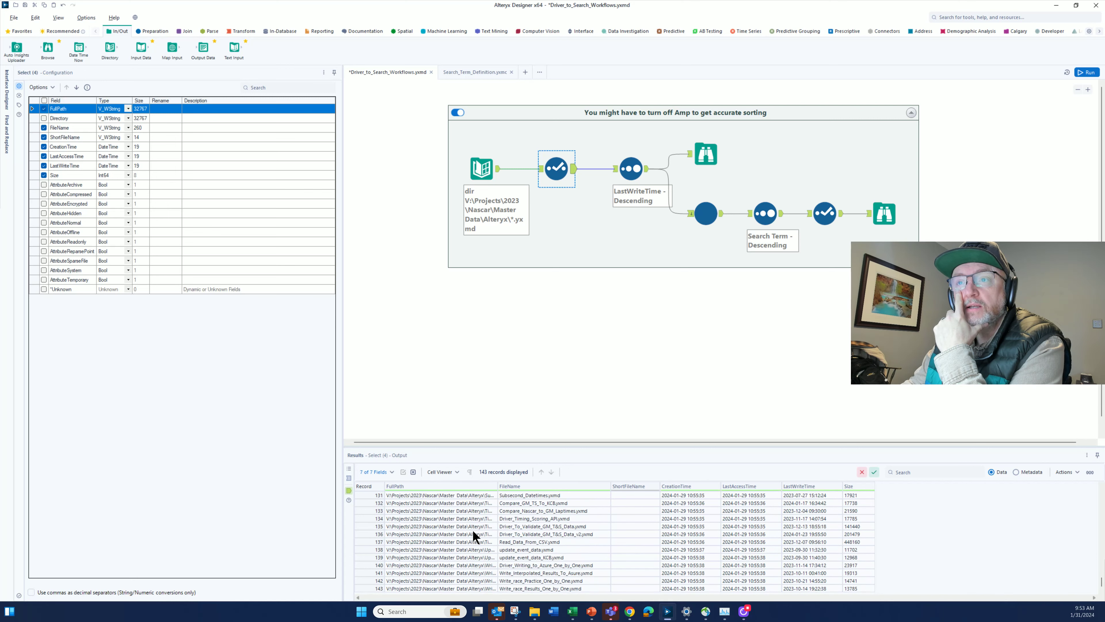
scroll(471, 530, "up", 20)
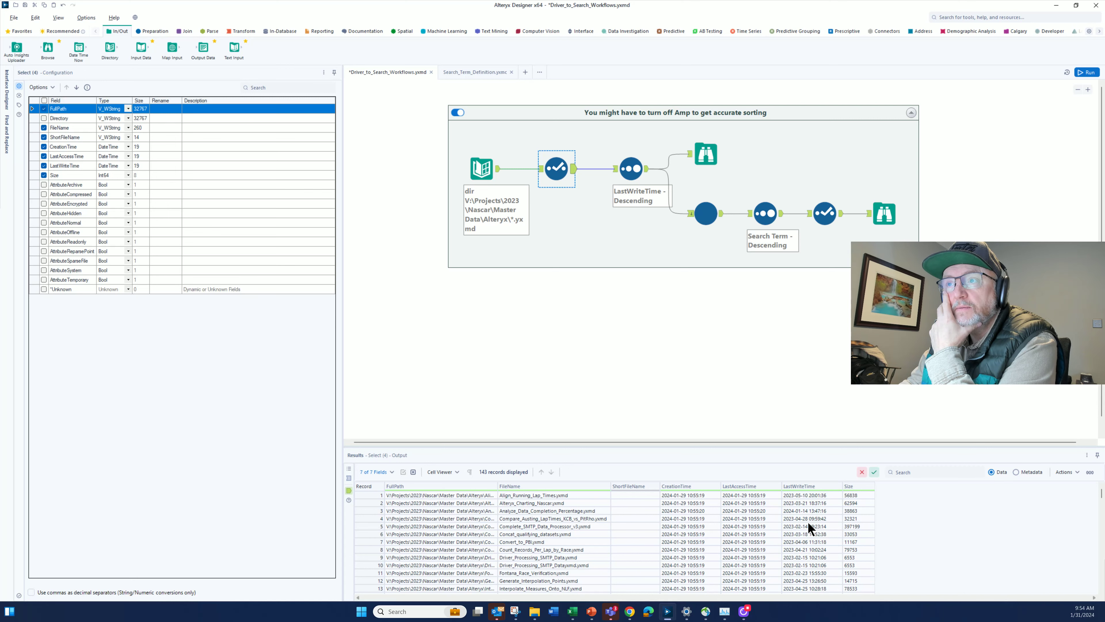
Browse the Sort tool's LastWriteTime-descending output of 143 records
left_click(645, 174)
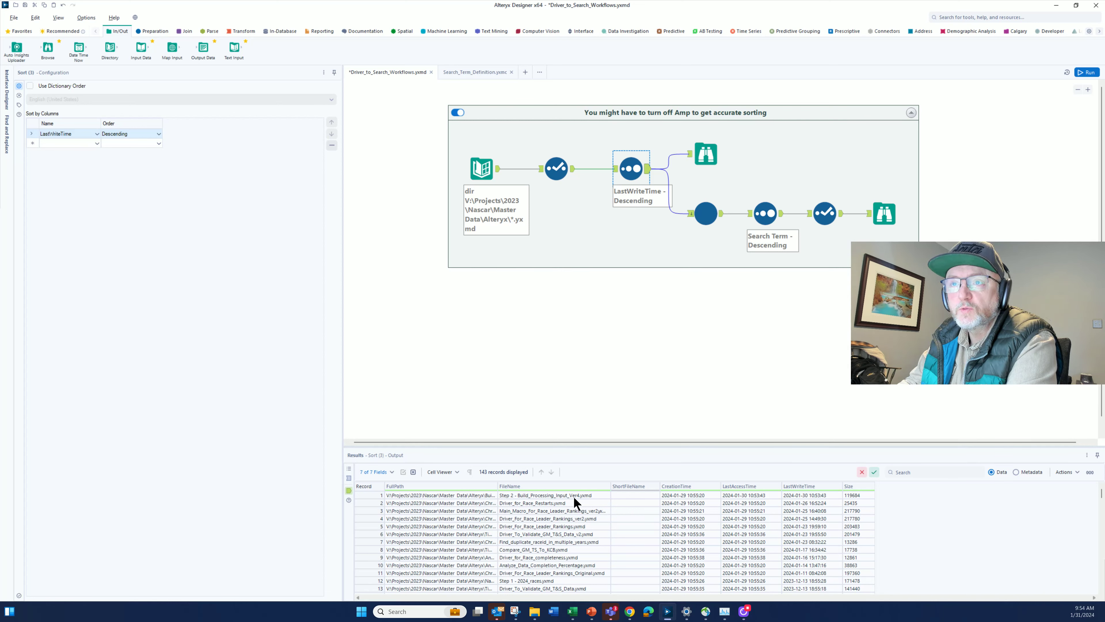
scroll(807, 525, "down", 20)
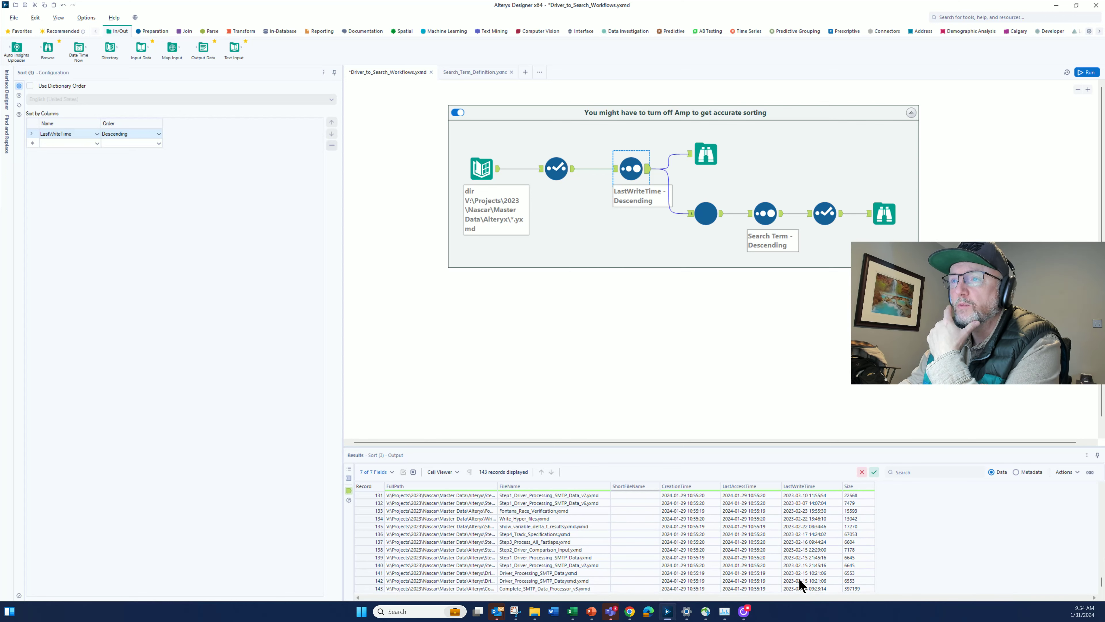
scroll(797, 561, "up", 20)
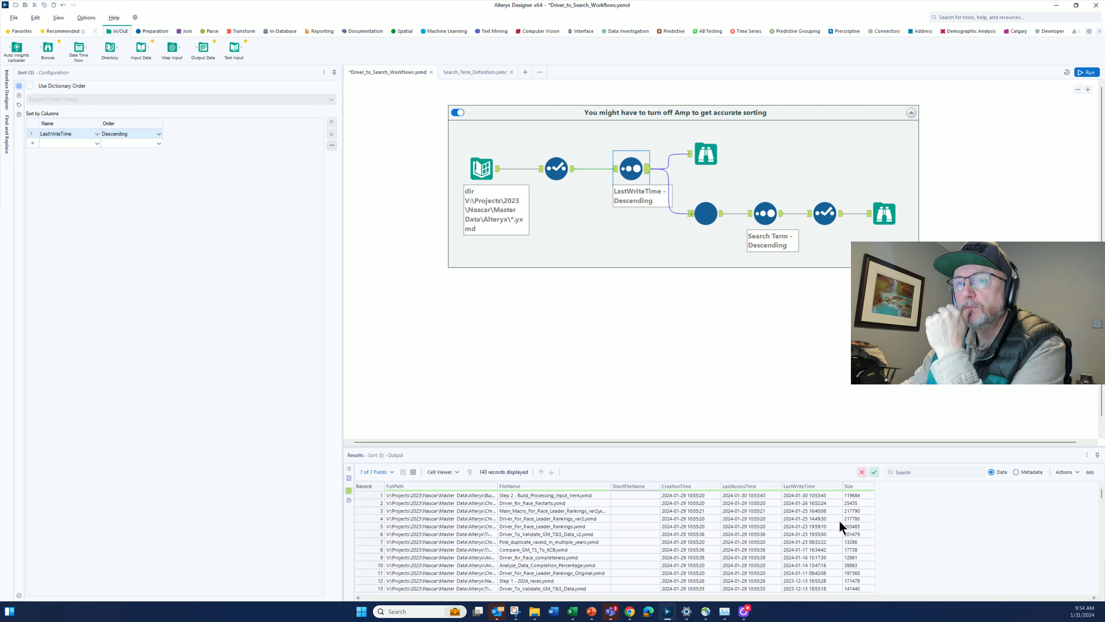
scroll(583, 586, "down", 19)
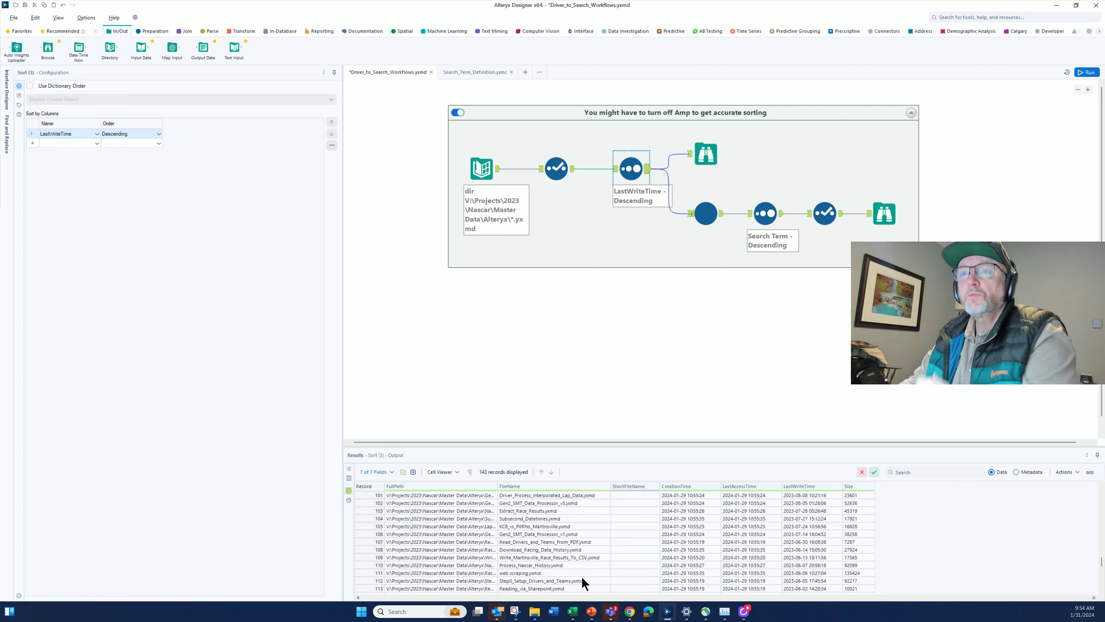
scroll(583, 555, "up", 5)
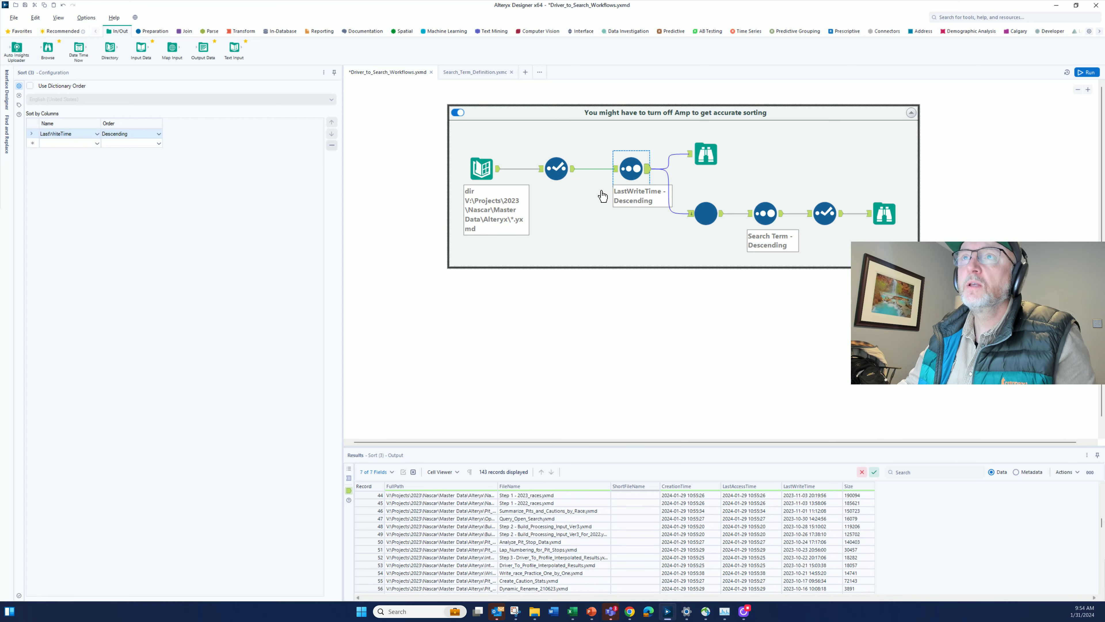
Check the Search_Term_Definition macro, then widen the Sort output's FullPath column to show full paths
left_click(707, 218)
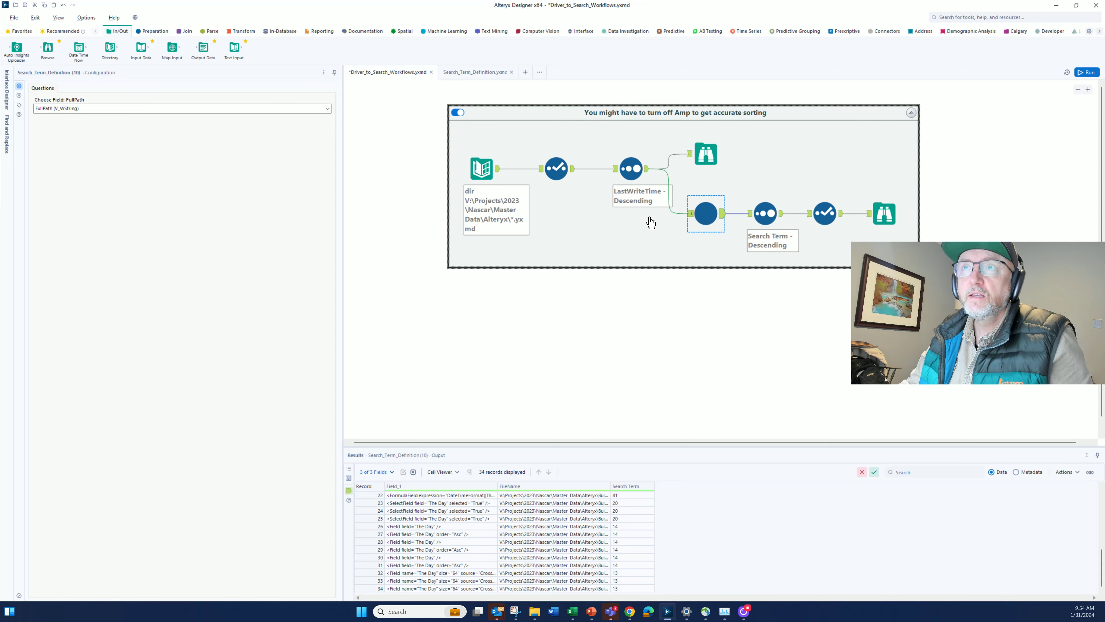
left_click(639, 168)
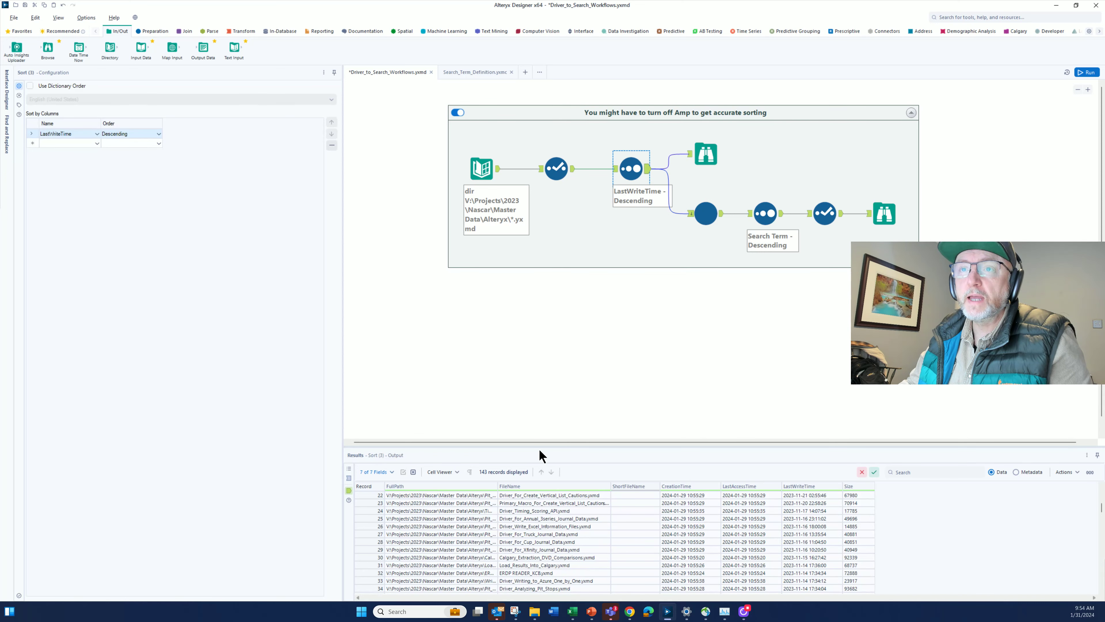
left_click(437, 498)
left_click_drag(498, 485, 777, 485)
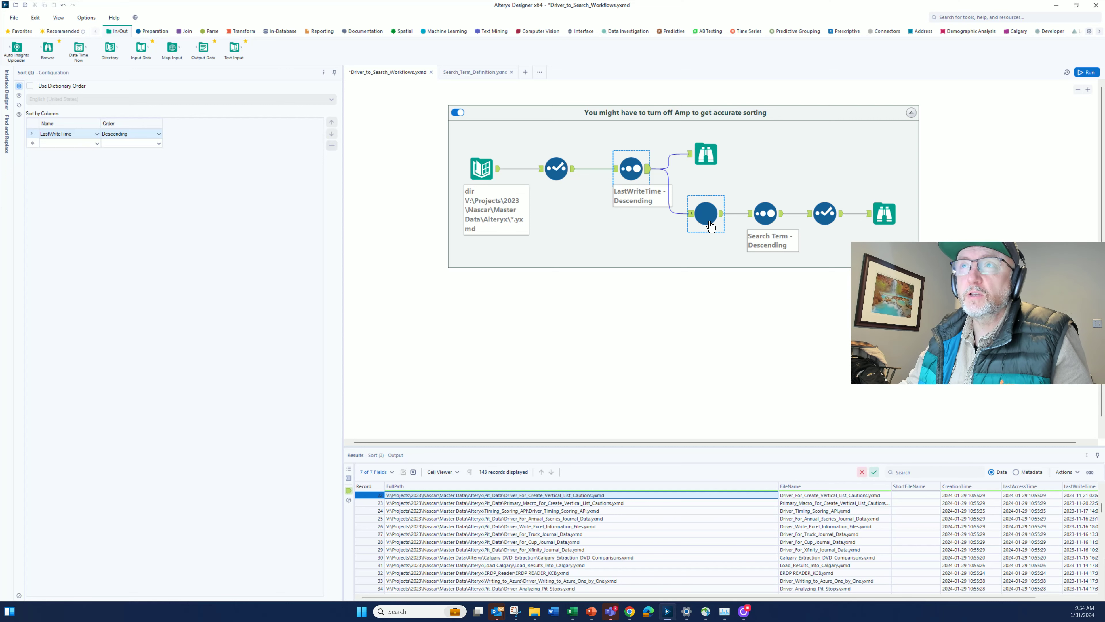
left_click(484, 72)
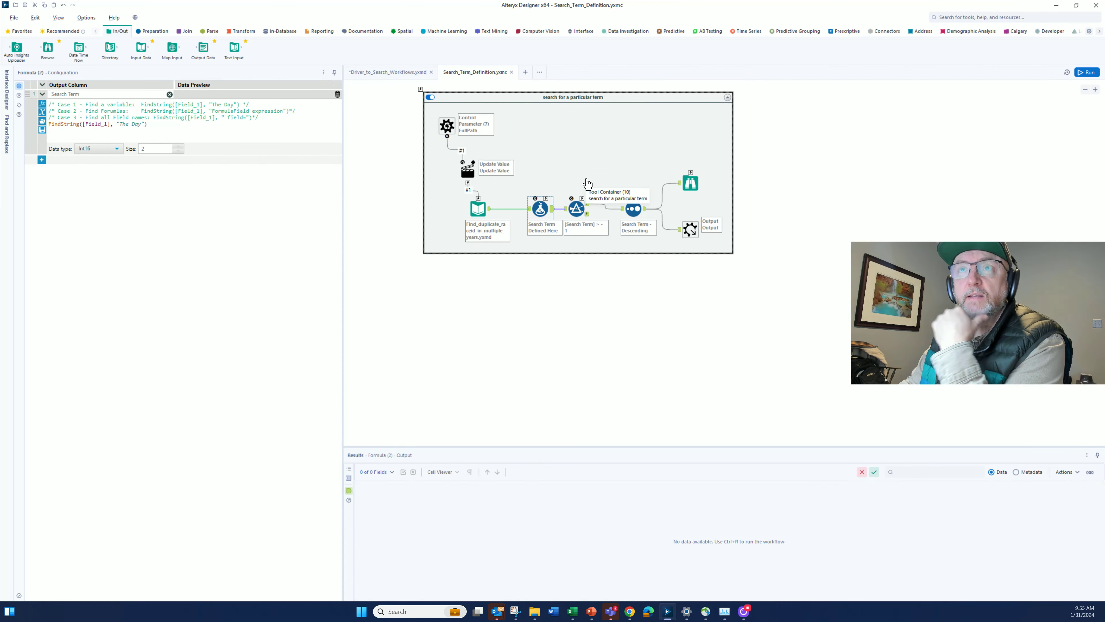
left_click(477, 210)
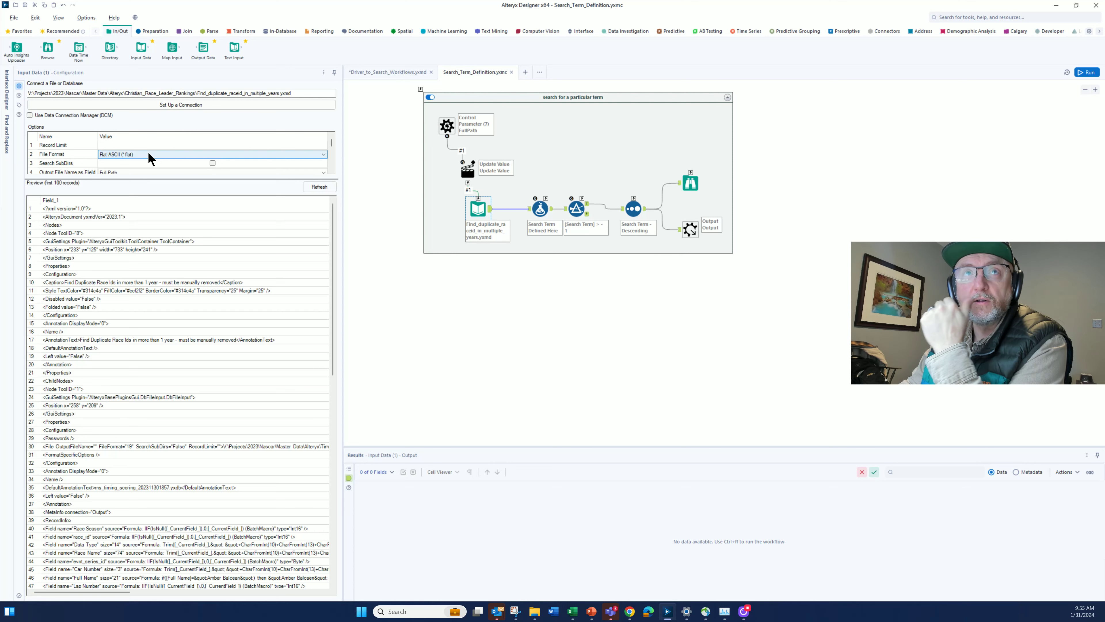
scroll(147, 159, "down", 1)
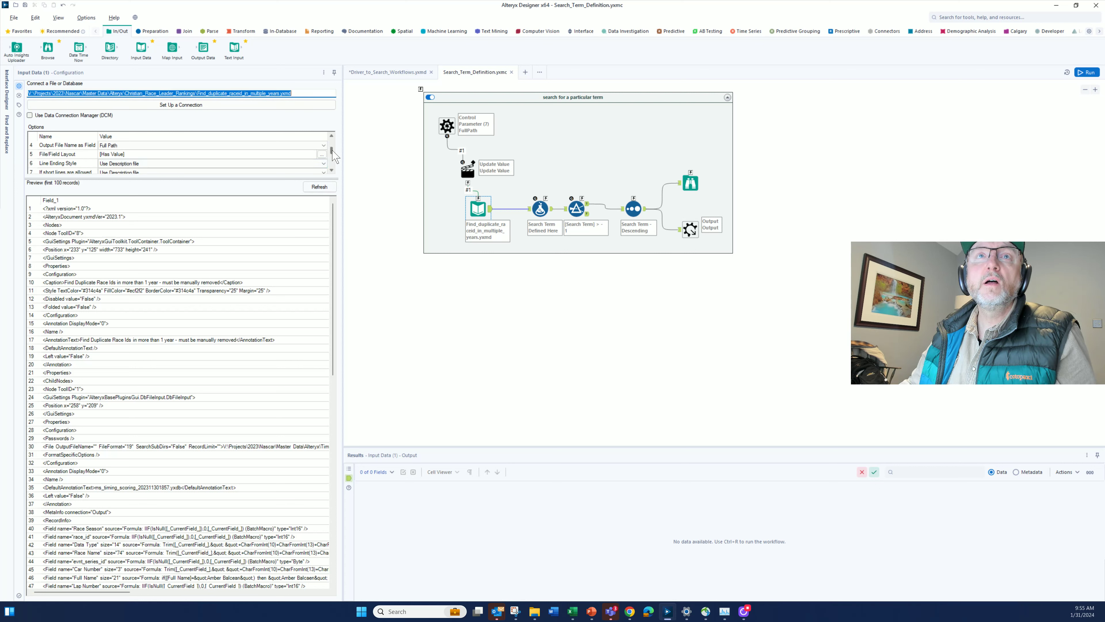
scroll(148, 170, "down", 1)
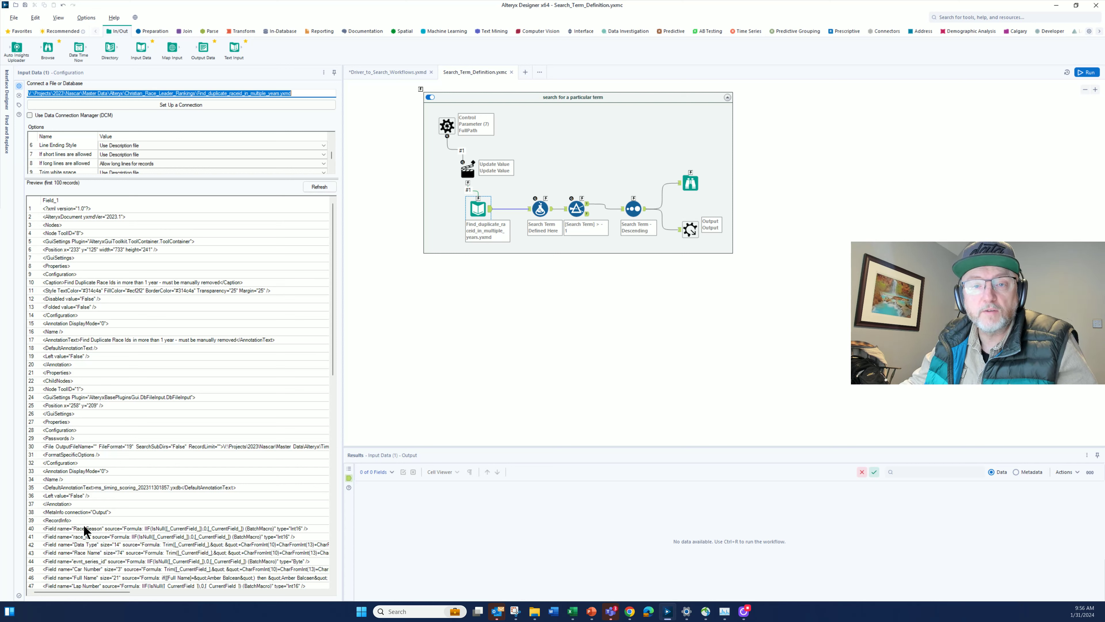
View the Formula tool's Search Term expression FindString([Field_1], "The Day") as Int16
left_click(539, 209)
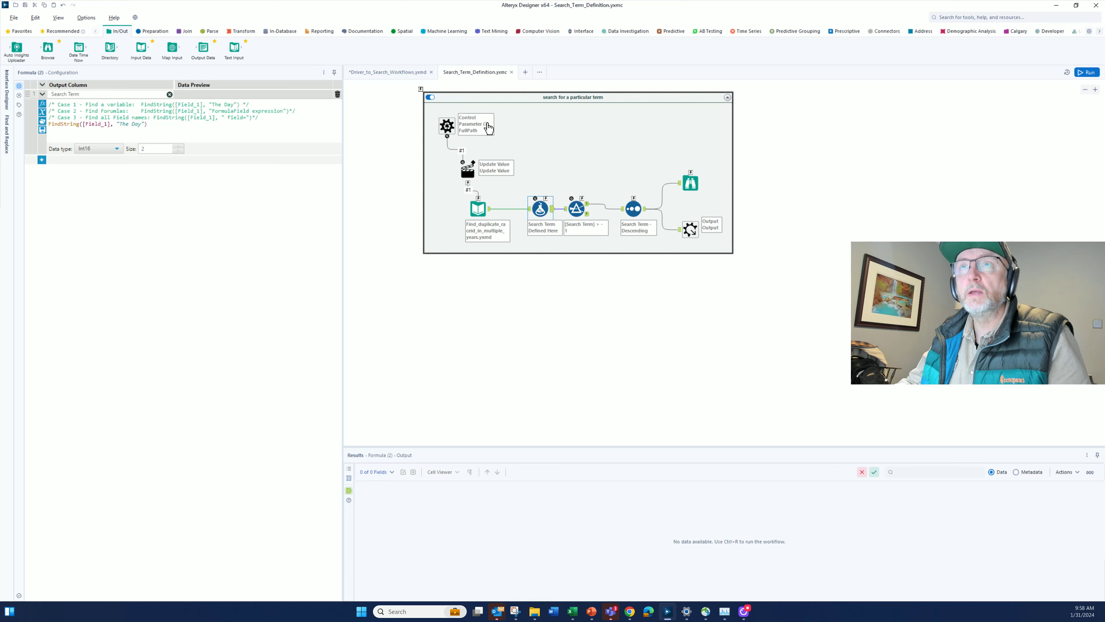
Run Driver_to_Search_Workflows and view the 34 matching records in the final Browse tool
left_click(416, 73)
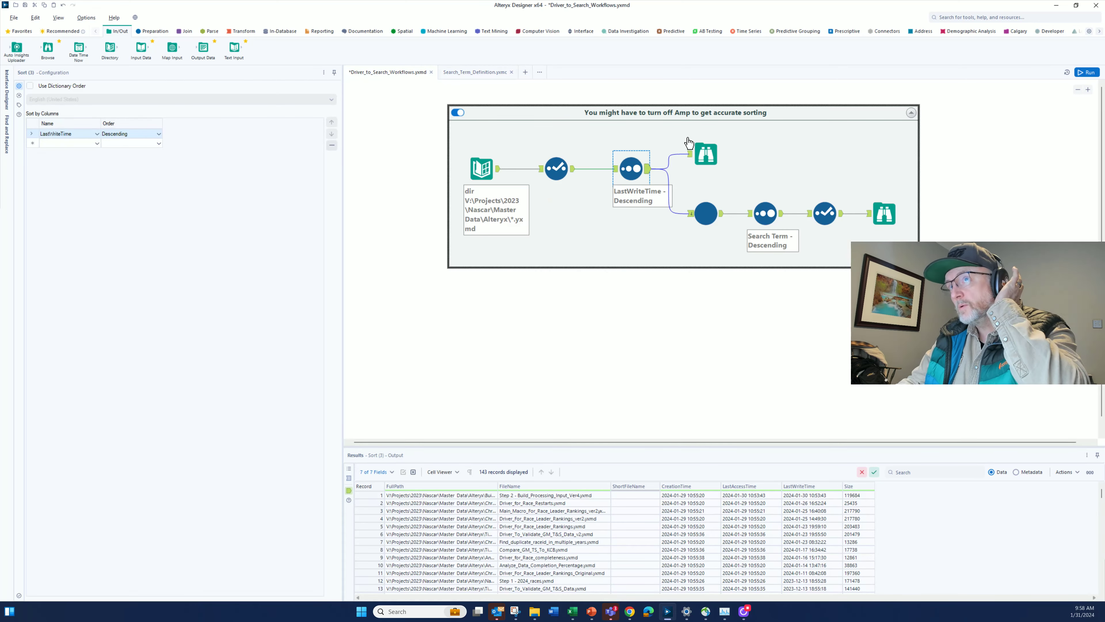
left_click(1087, 73)
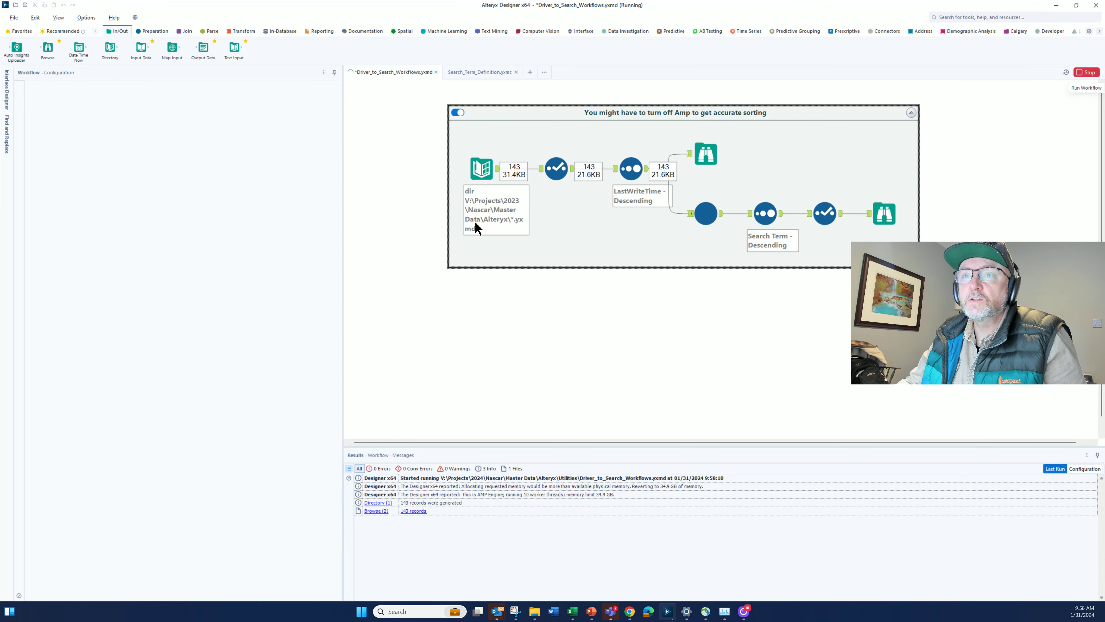
left_click(631, 169)
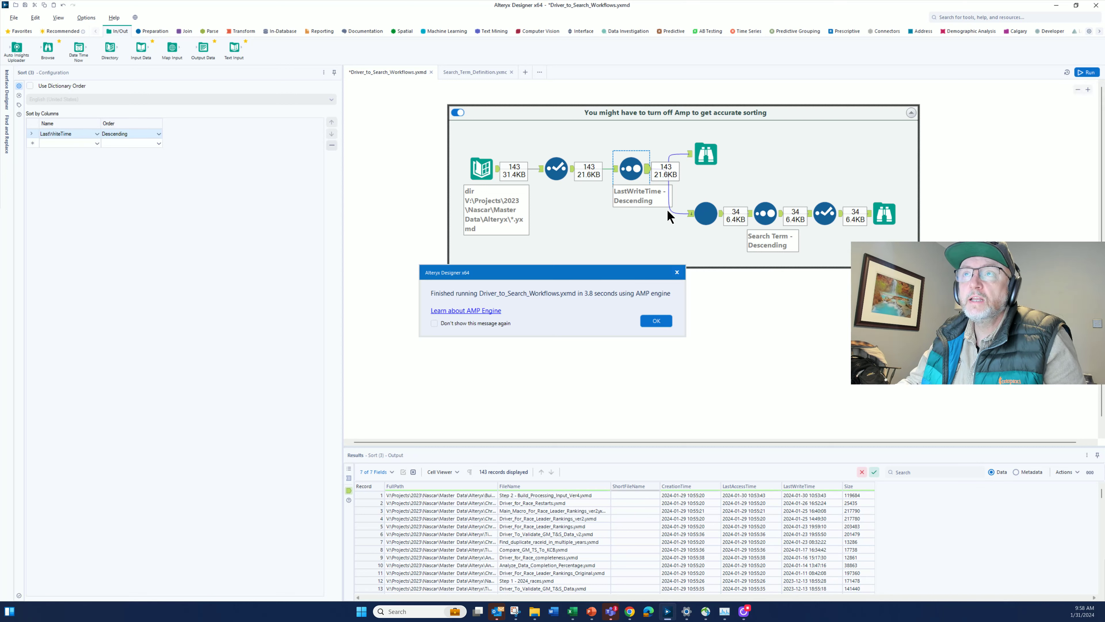
left_click(656, 321)
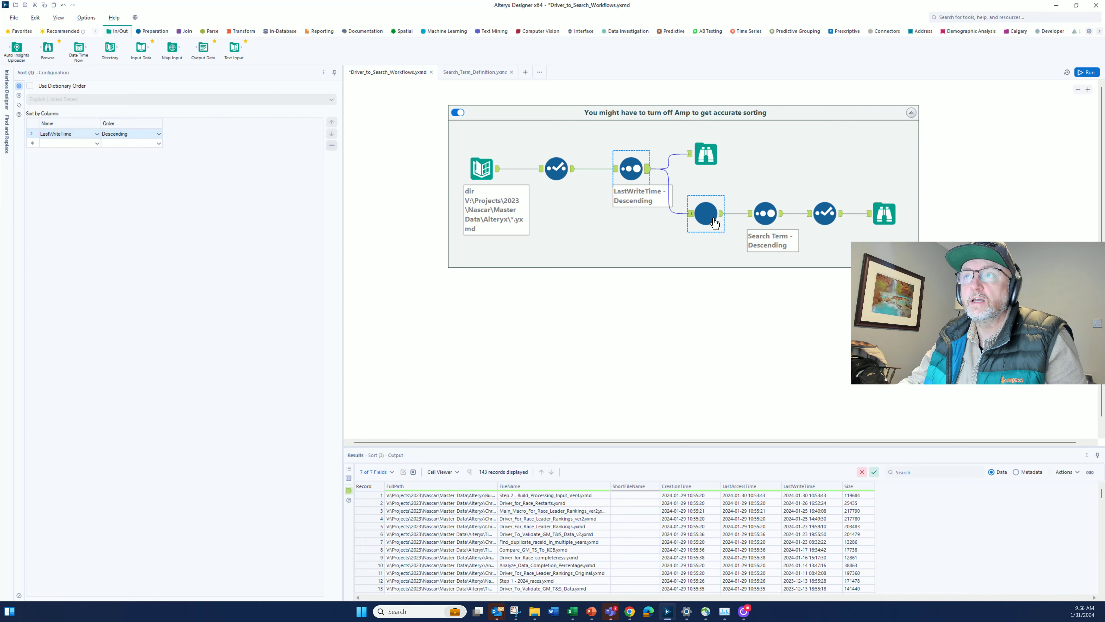
left_click(884, 213)
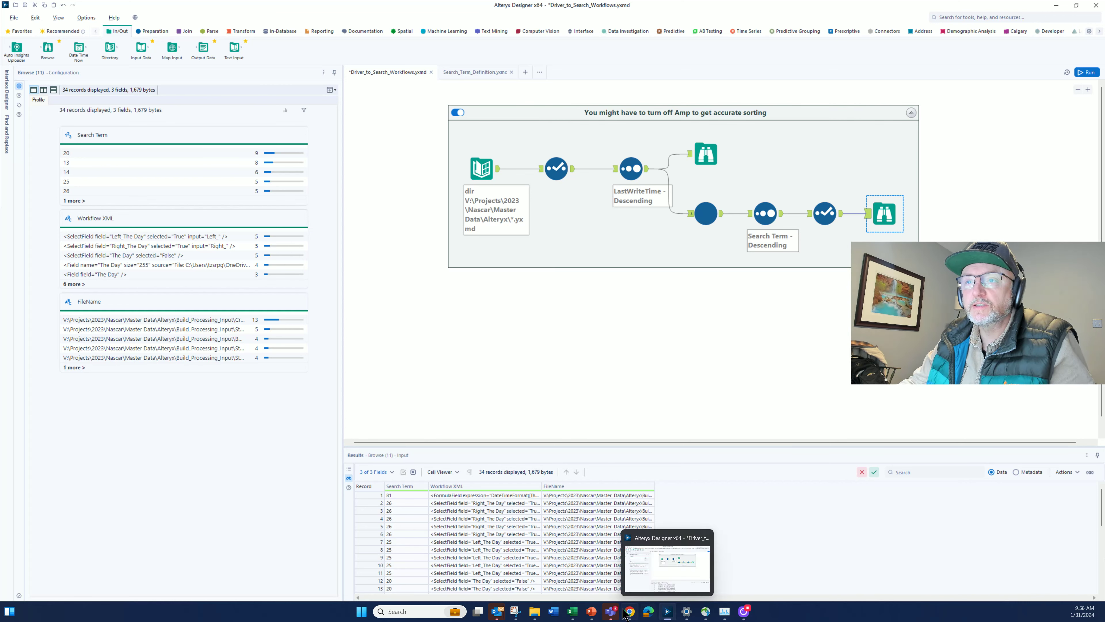
mouse_move(573, 614)
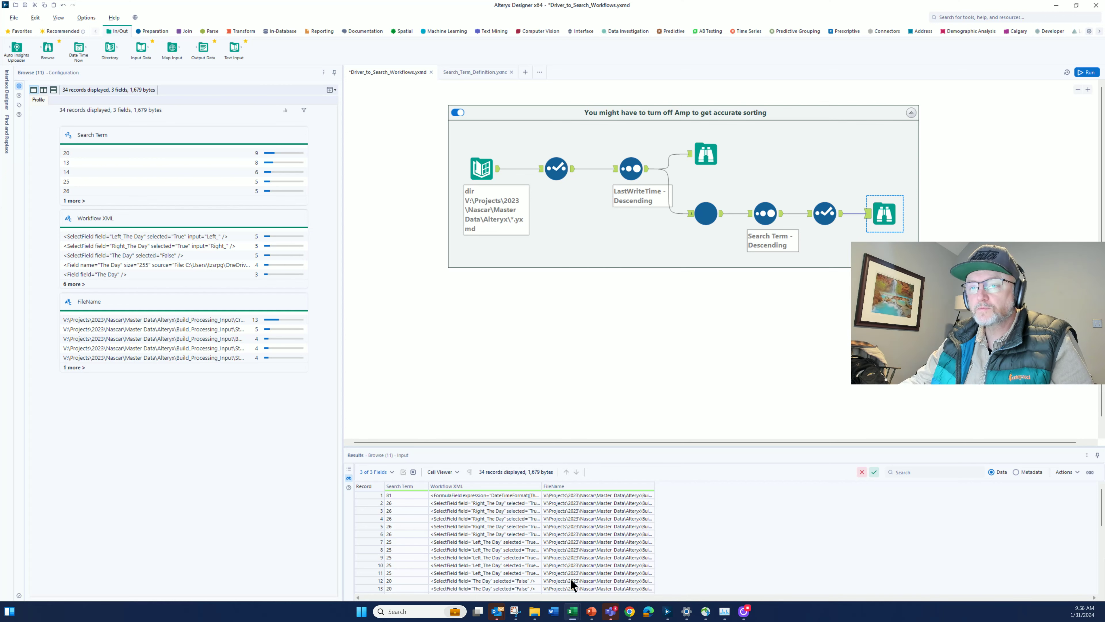
Maximize the Alteryx Workflow Search Results workbook and inspect the The Day matches in columns A–C
left_click_drag(0, 261, 826, 190)
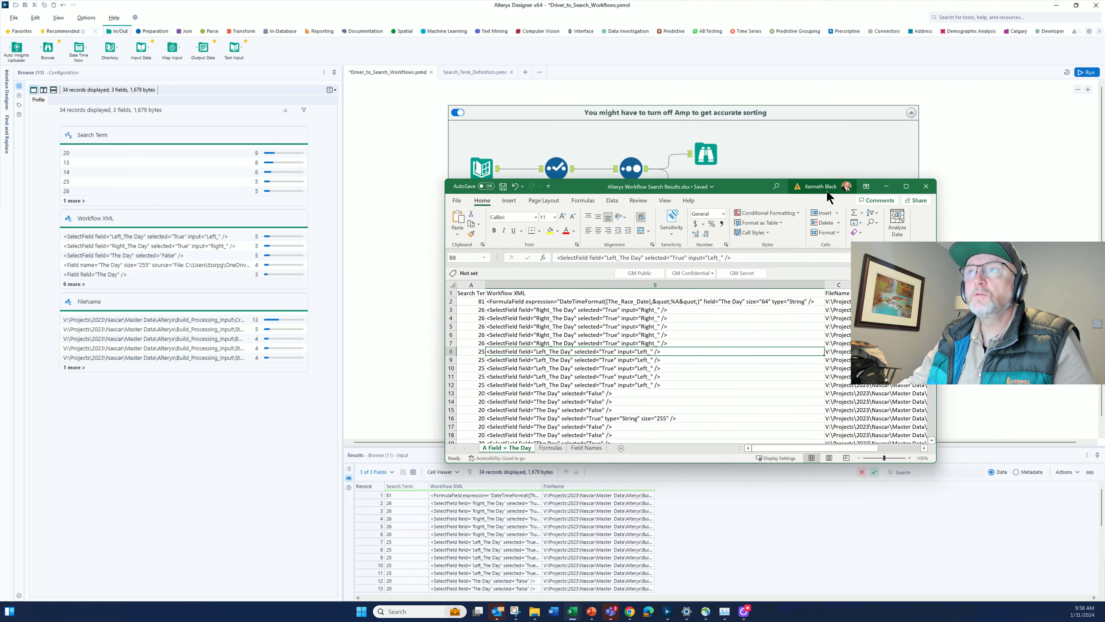
left_click(905, 186)
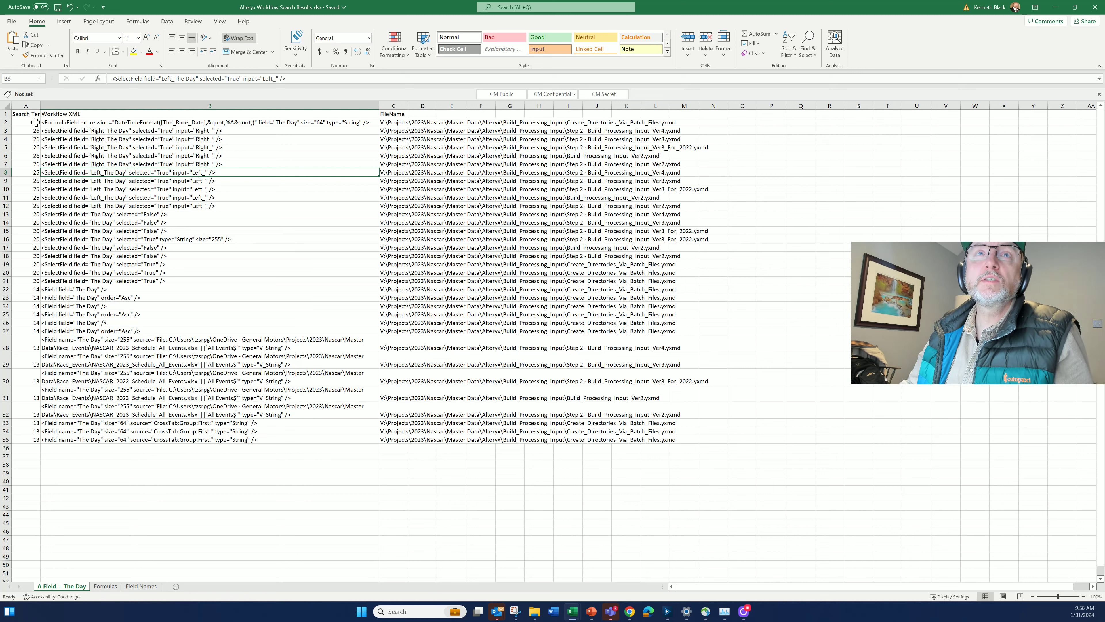
left_click_drag(27, 122, 33, 429)
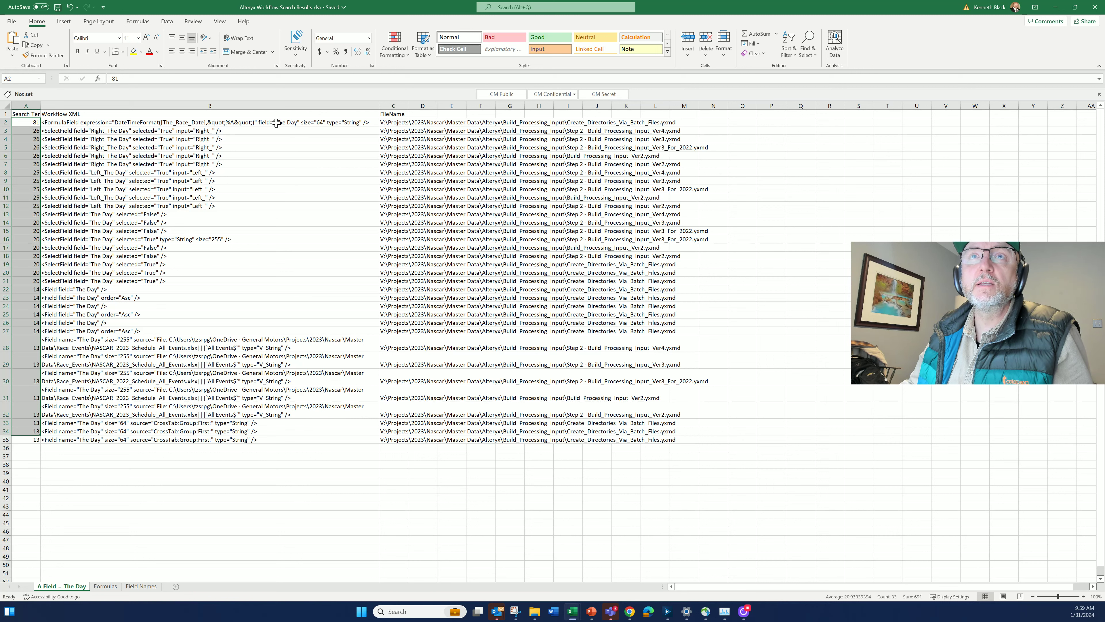
left_click(52, 124)
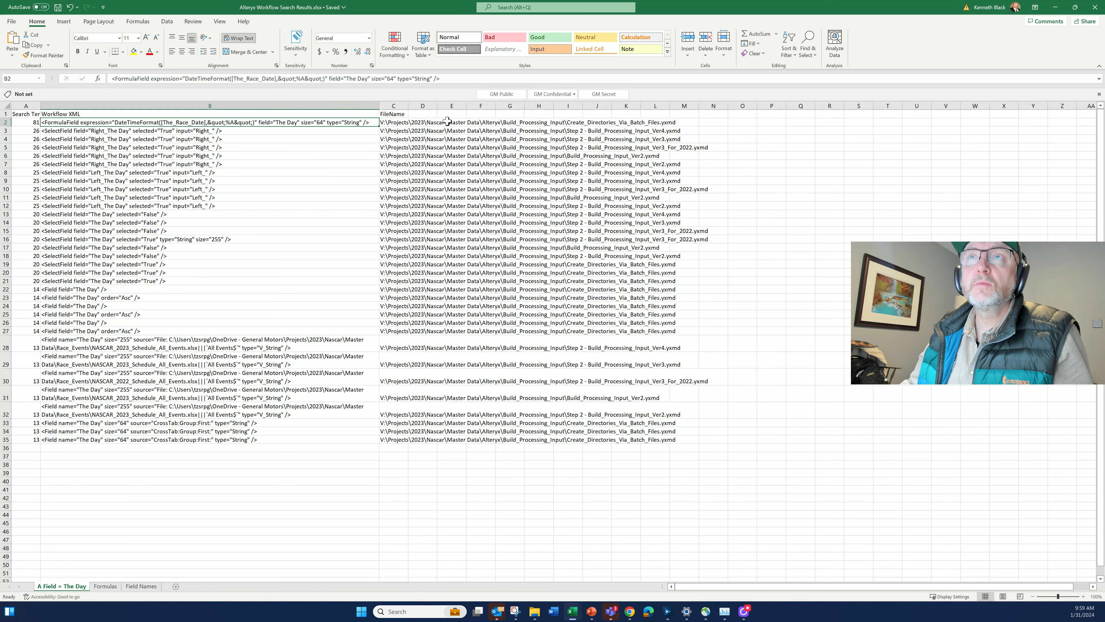
left_click_drag(381, 123, 687, 123)
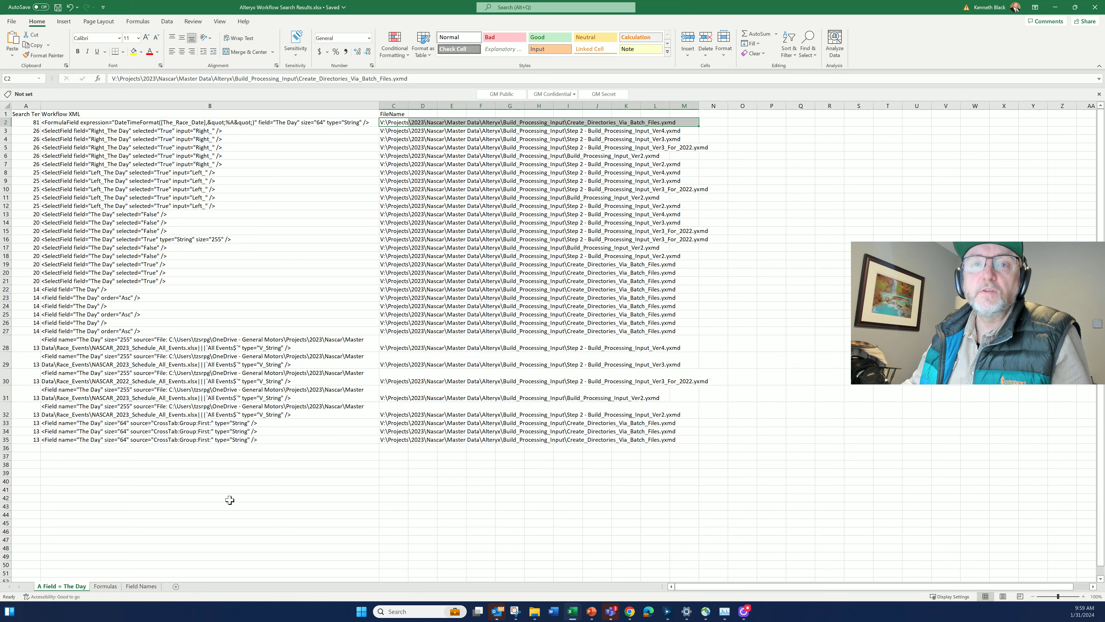
Open the Formulas sheet and inspect the formula XML in cells B2, B3 and B6
left_click(106, 586)
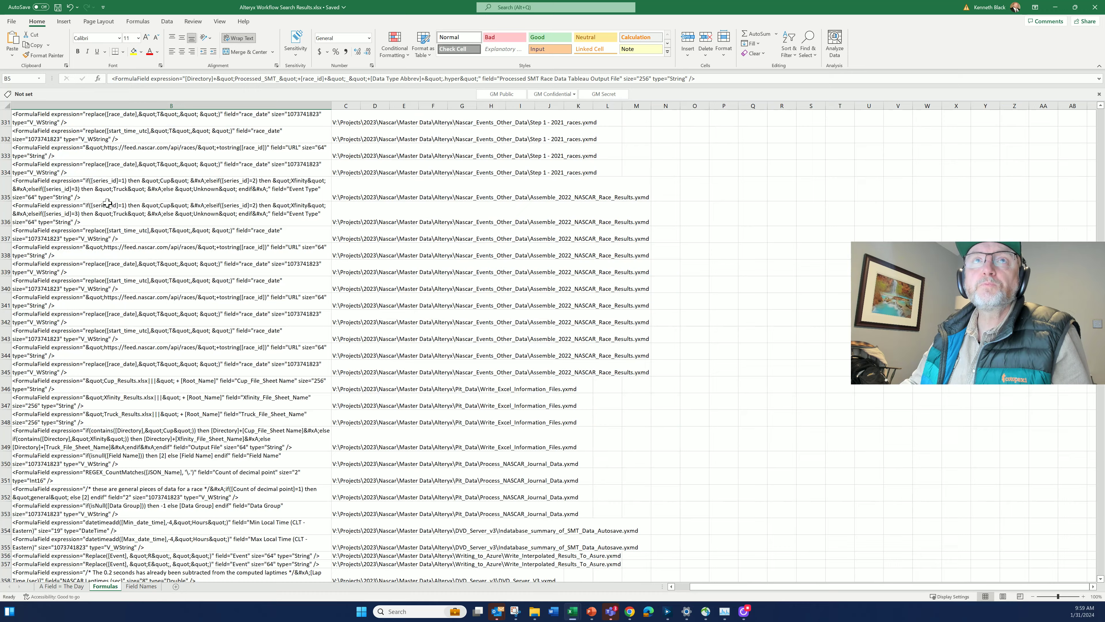
scroll(706, 298, "up", 20)
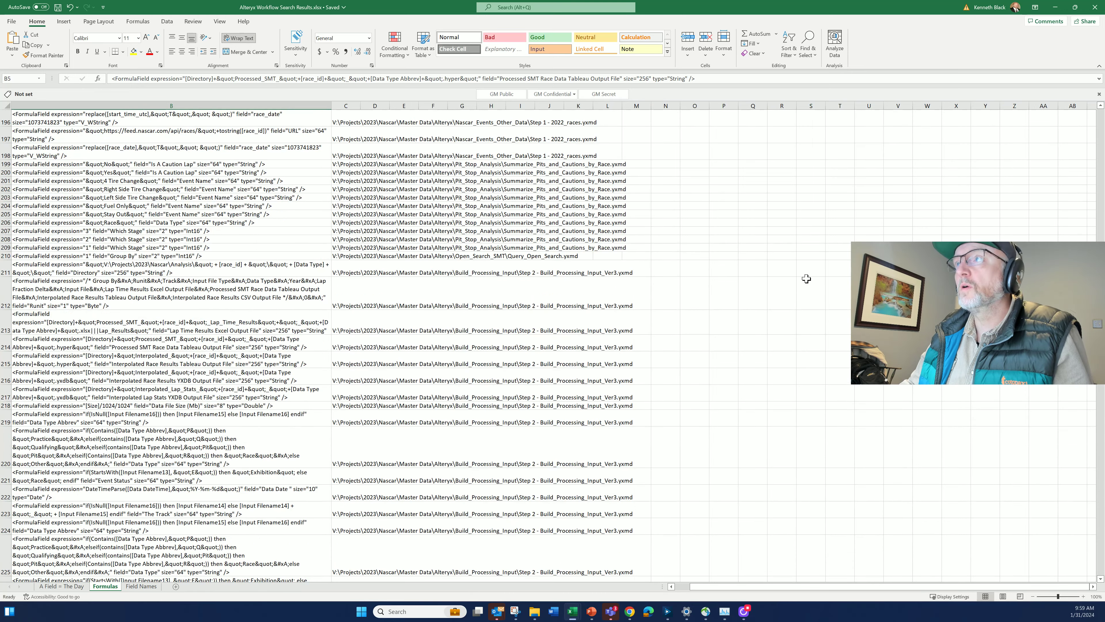
scroll(806, 278, "up", 20)
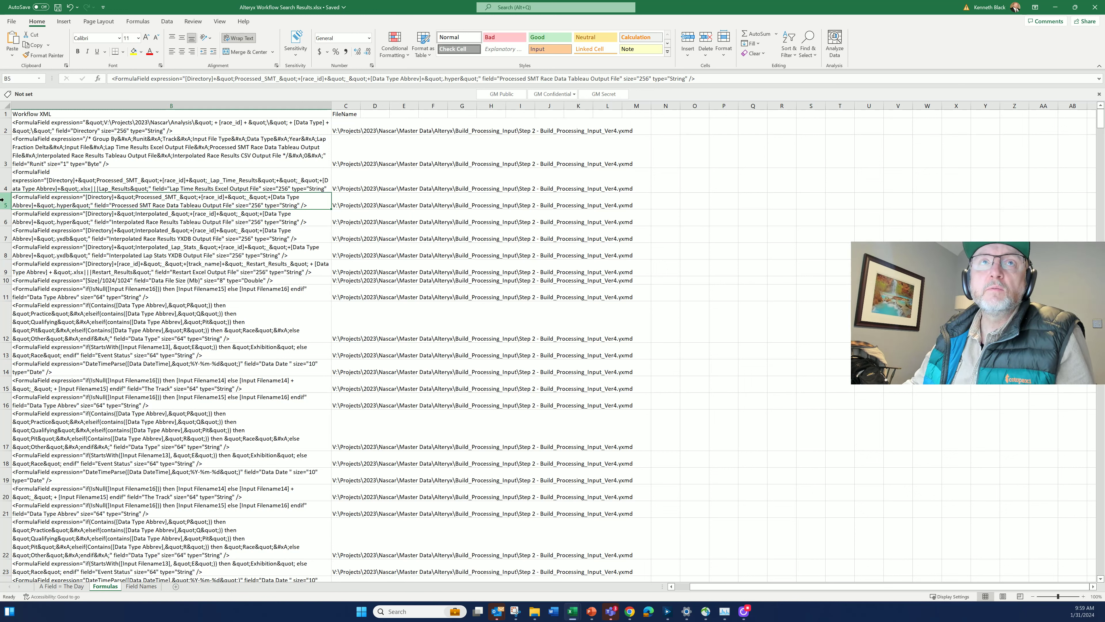
left_click(53, 123)
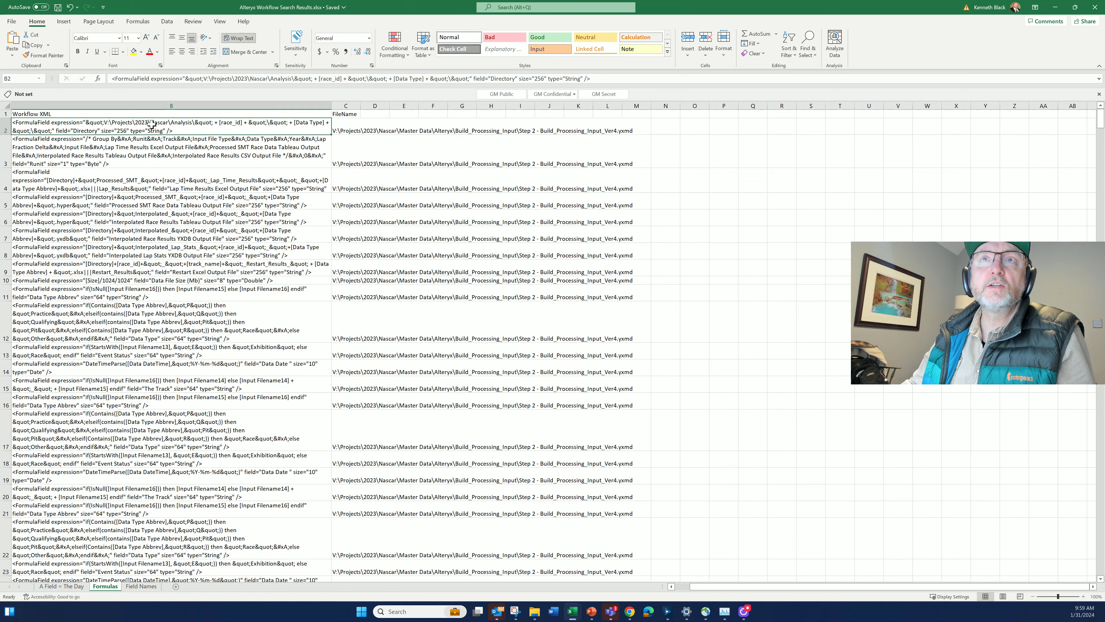
left_click(71, 149)
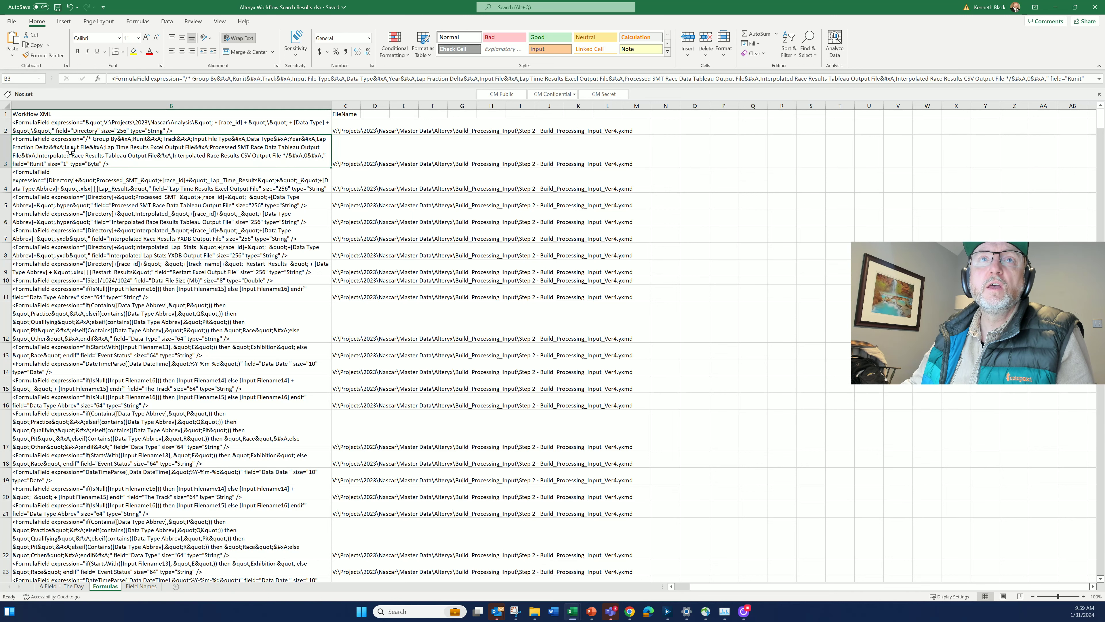
left_click(175, 212)
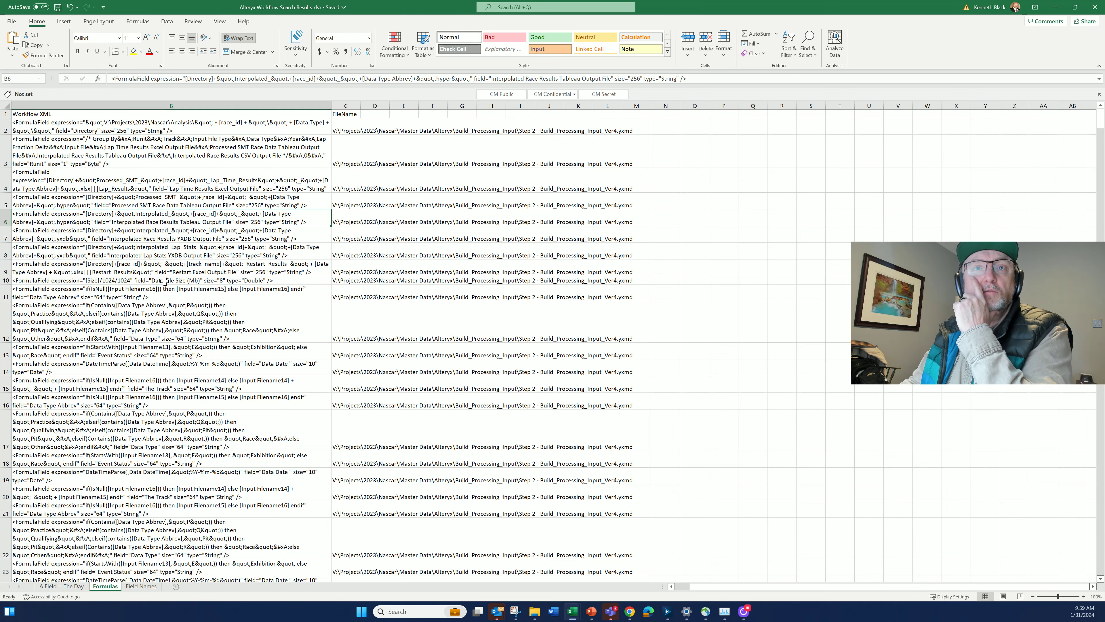
Scroll down to row 341, then jump to the last filled row of column B
scroll(166, 281, "down", 6)
scroll(165, 283, "down", 20)
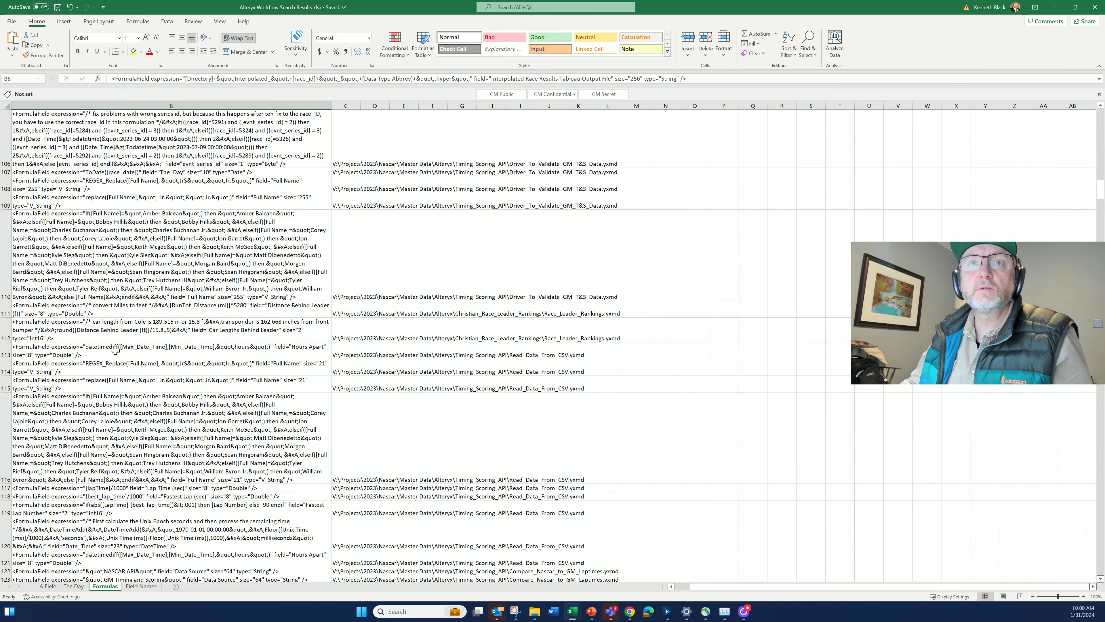
scroll(115, 350, "down", 20)
left_click(6, 350)
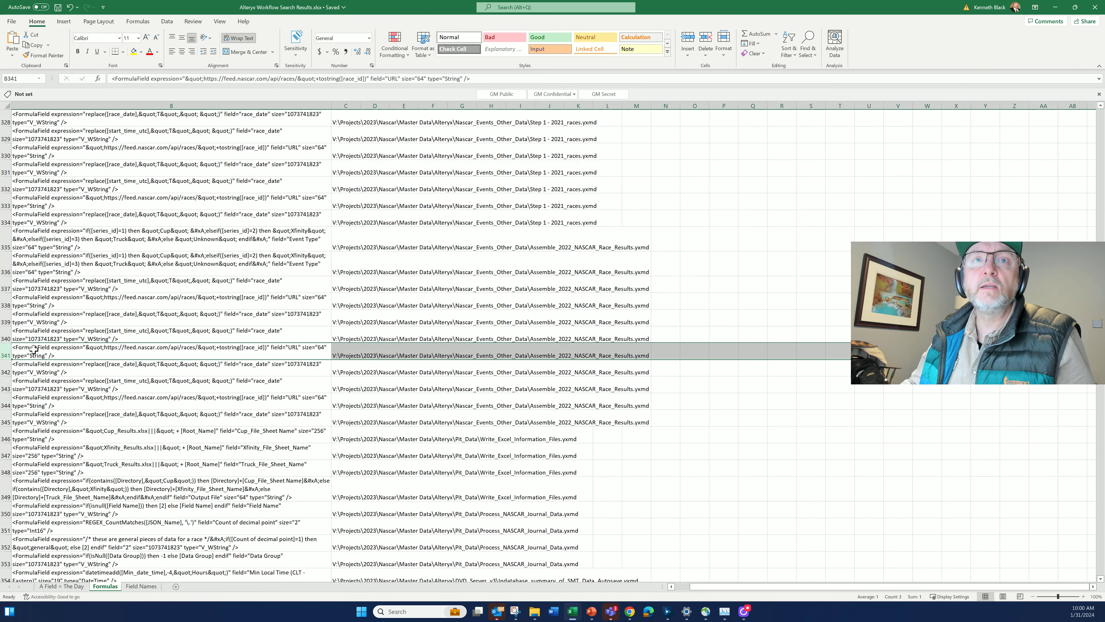
key("ctrl+Down")
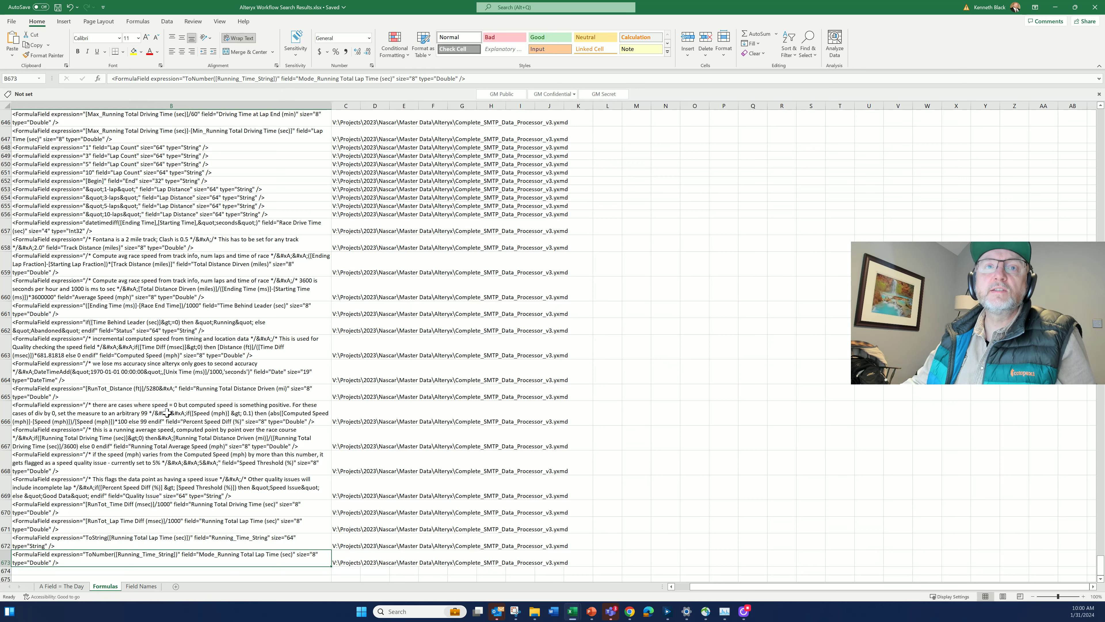
Return to row 1 and select column B to count its 673 Workflow XML entries
scroll(166, 412, "up", 20)
scroll(165, 412, "up", 12)
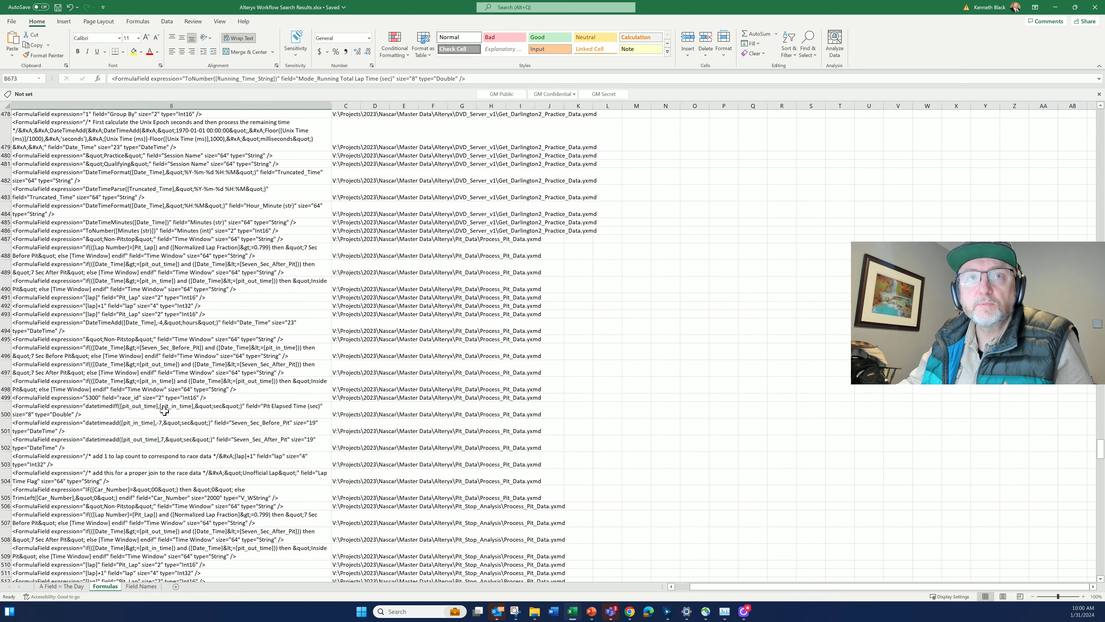
scroll(164, 410, "up", 20)
scroll(383, 298, "up", 20)
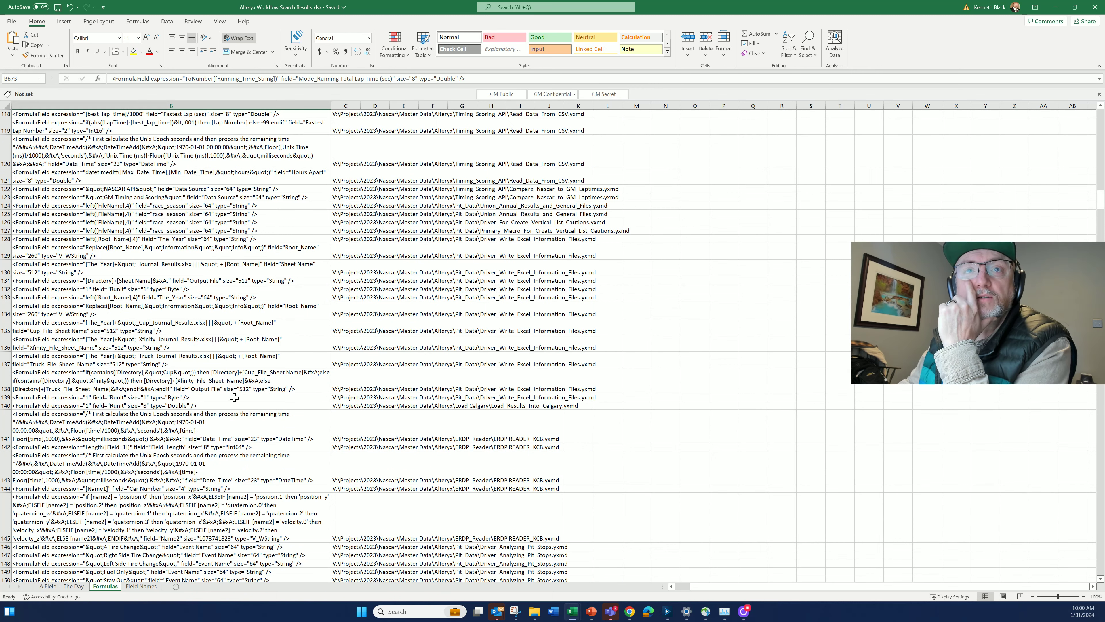
scroll(234, 397, "up", 20)
scroll(234, 397, "up", 4)
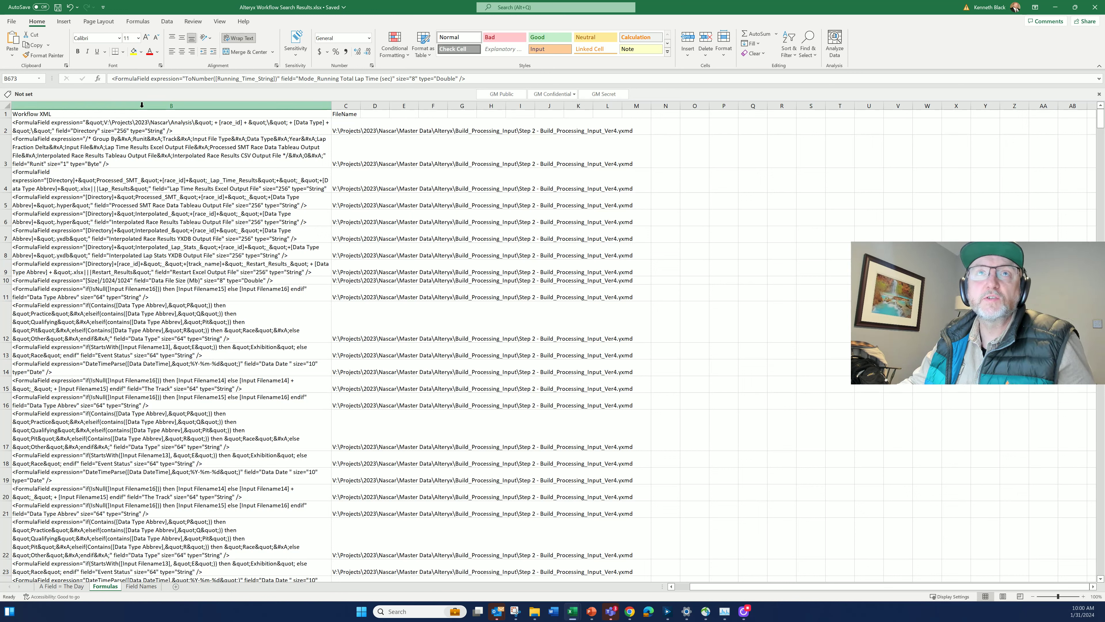
left_click(121, 106)
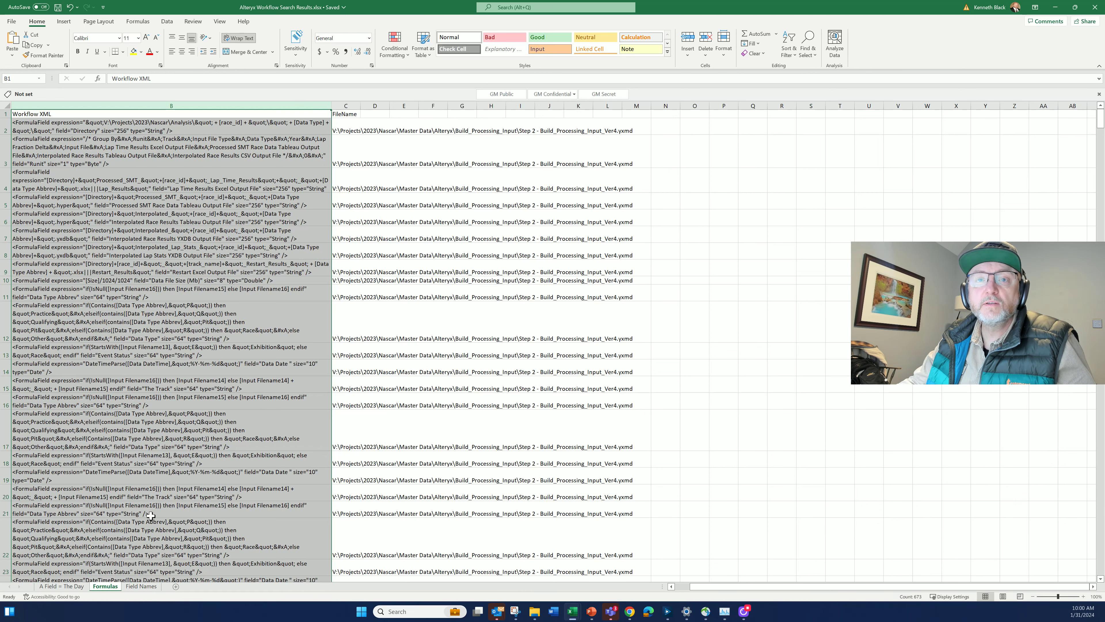
Open the Field Names sheet and jump from A2 down to the last row, 21175
left_click(143, 585)
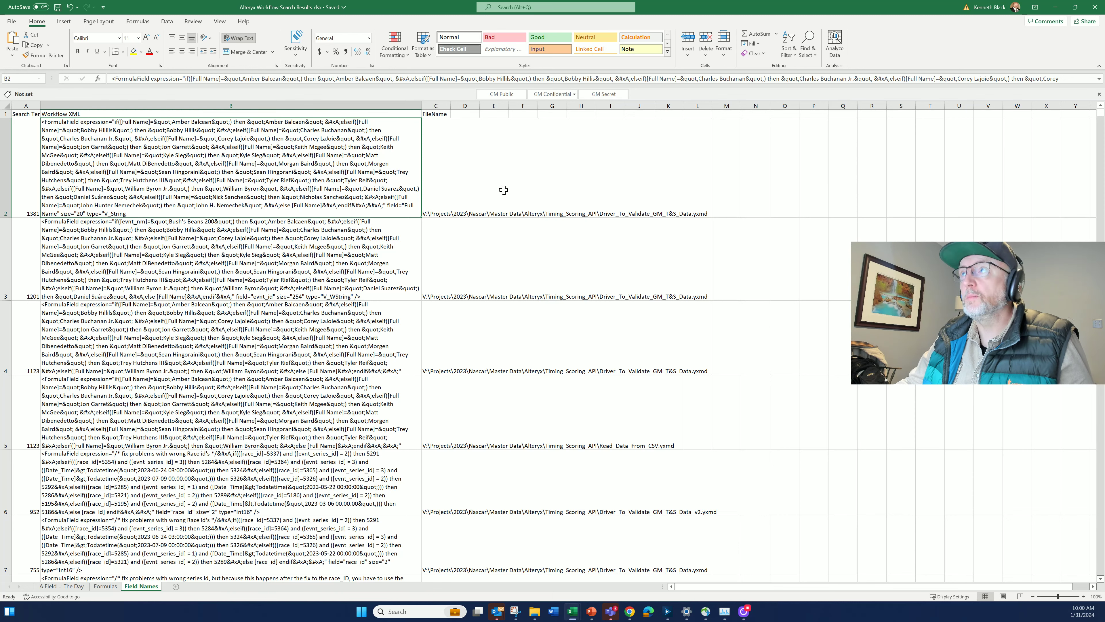
left_click(33, 170)
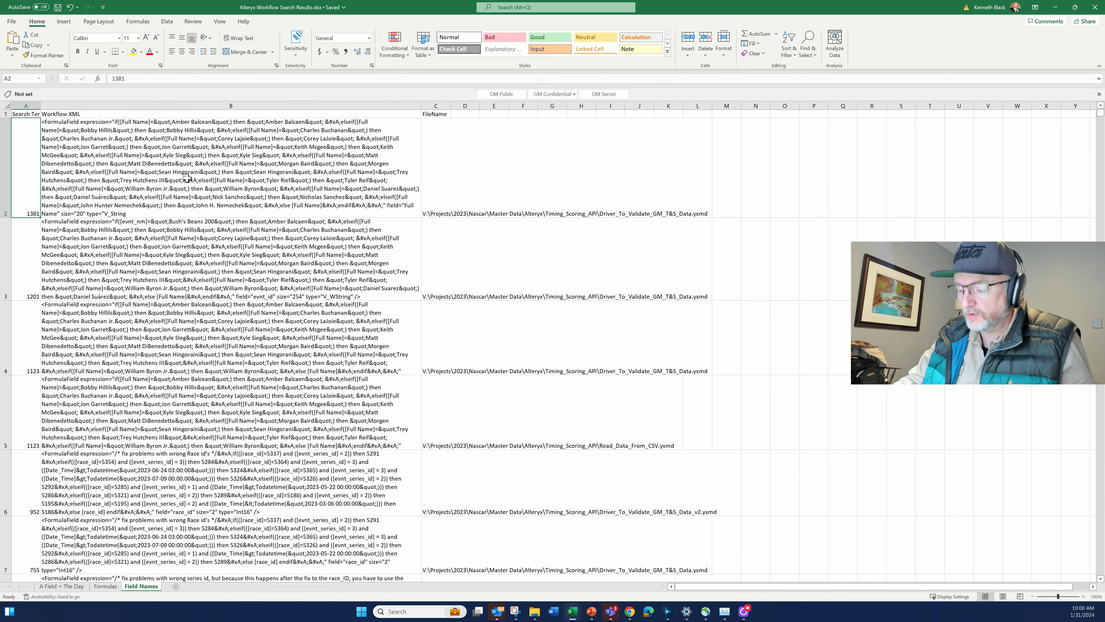
key("ctrl+Down")
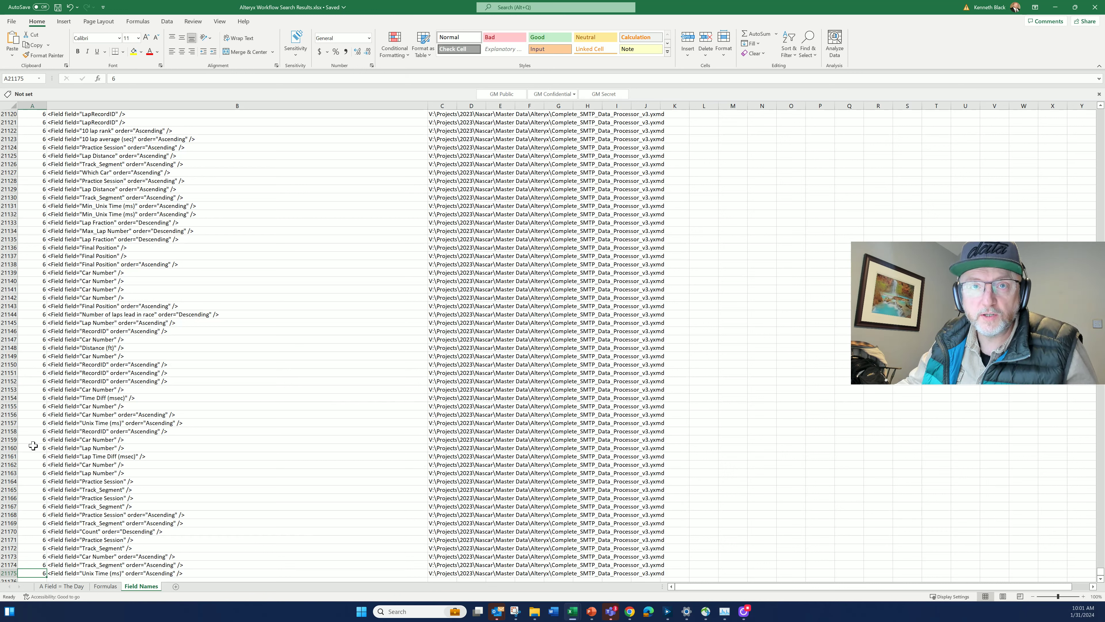
left_click_drag(105, 499, 91, 330)
Return to the top of the Field Names sheet
scroll(163, 454, "up", 20)
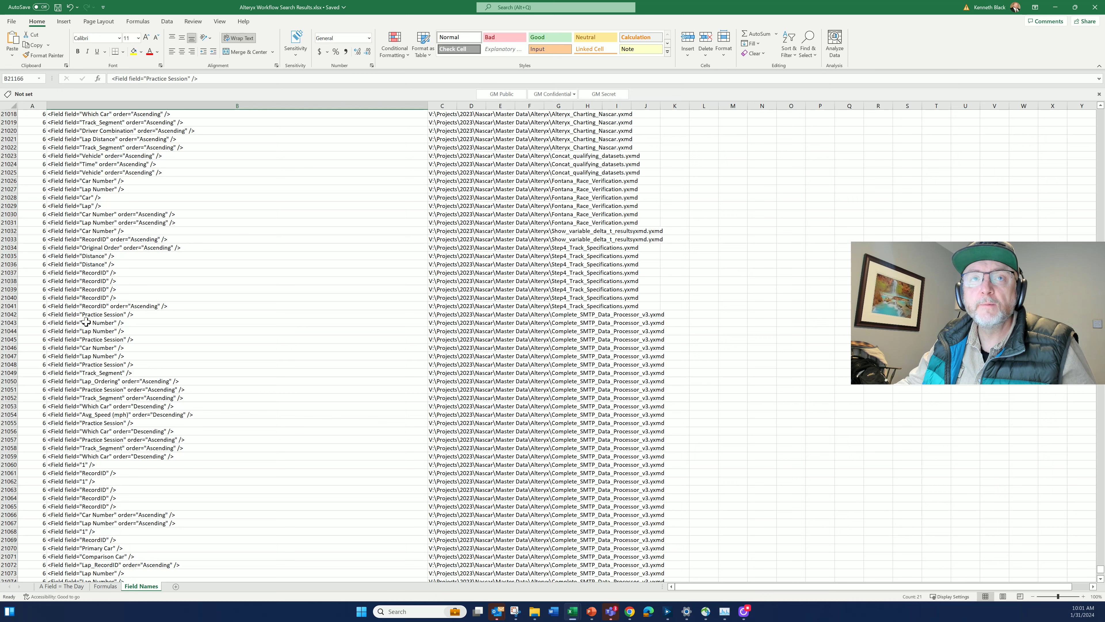
scroll(131, 477, "up", 6)
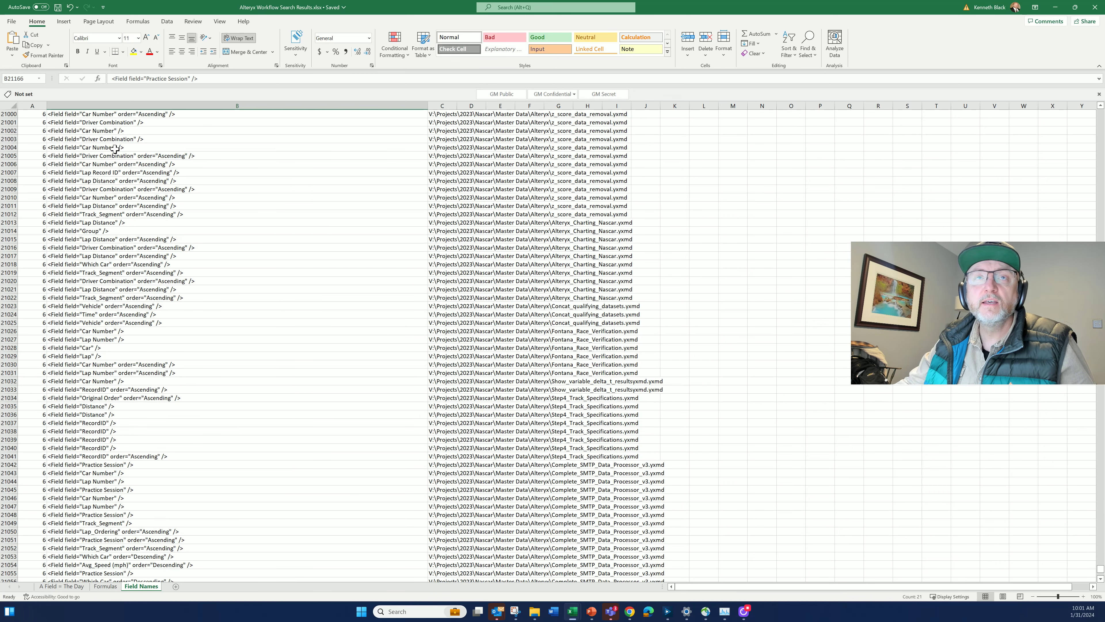
scroll(114, 149, "up", 20)
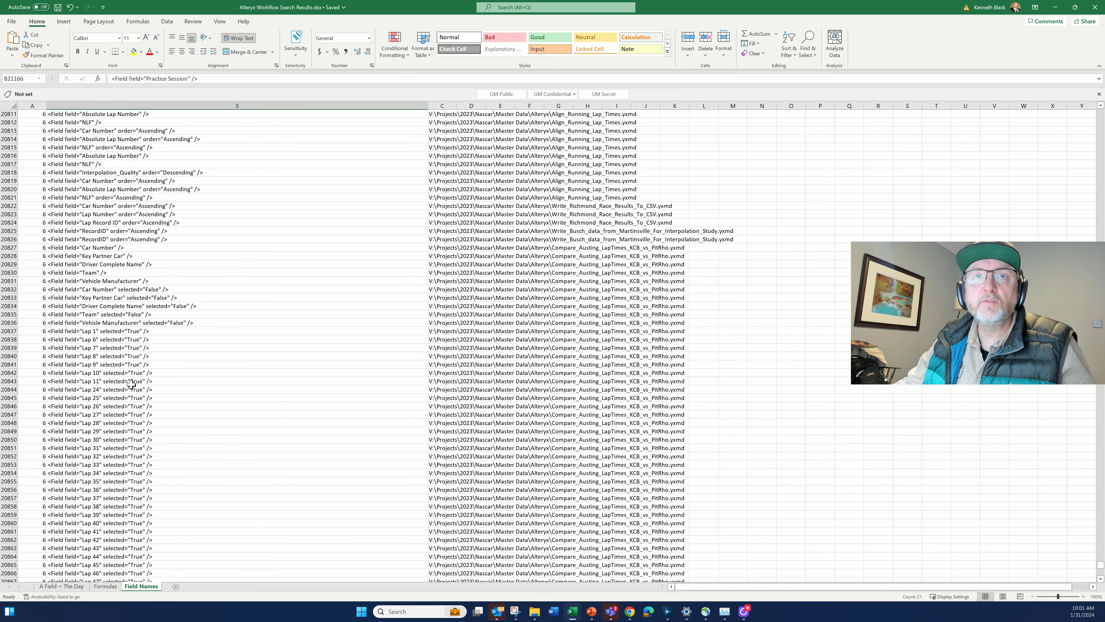
scroll(131, 384, "up", 20)
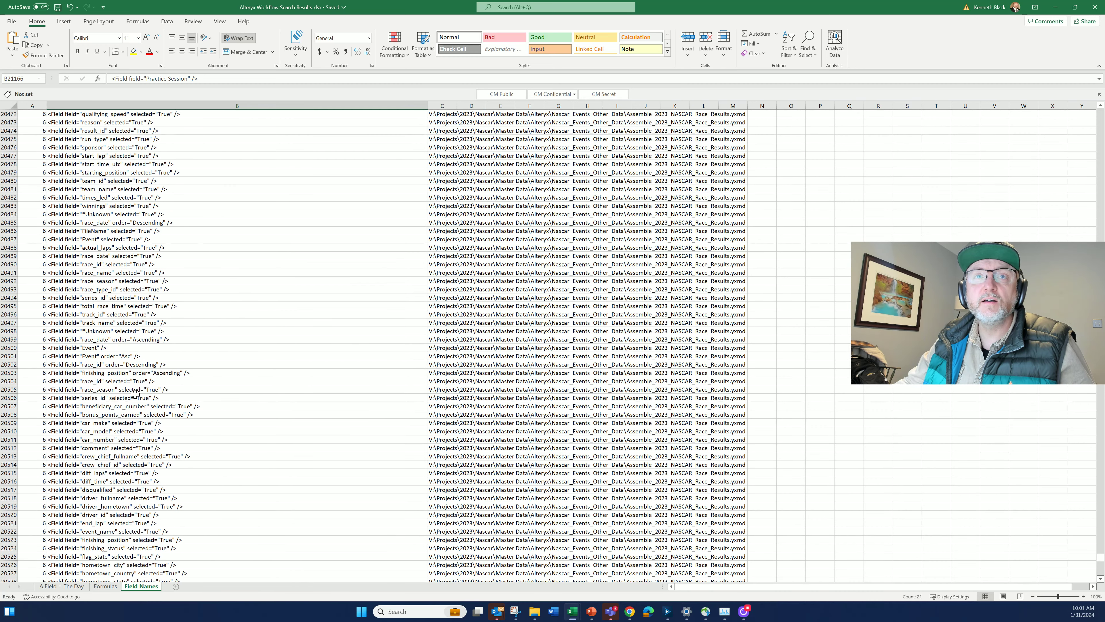
scroll(135, 394, "up", 20)
left_click_drag(1099, 558, 1101, 112)
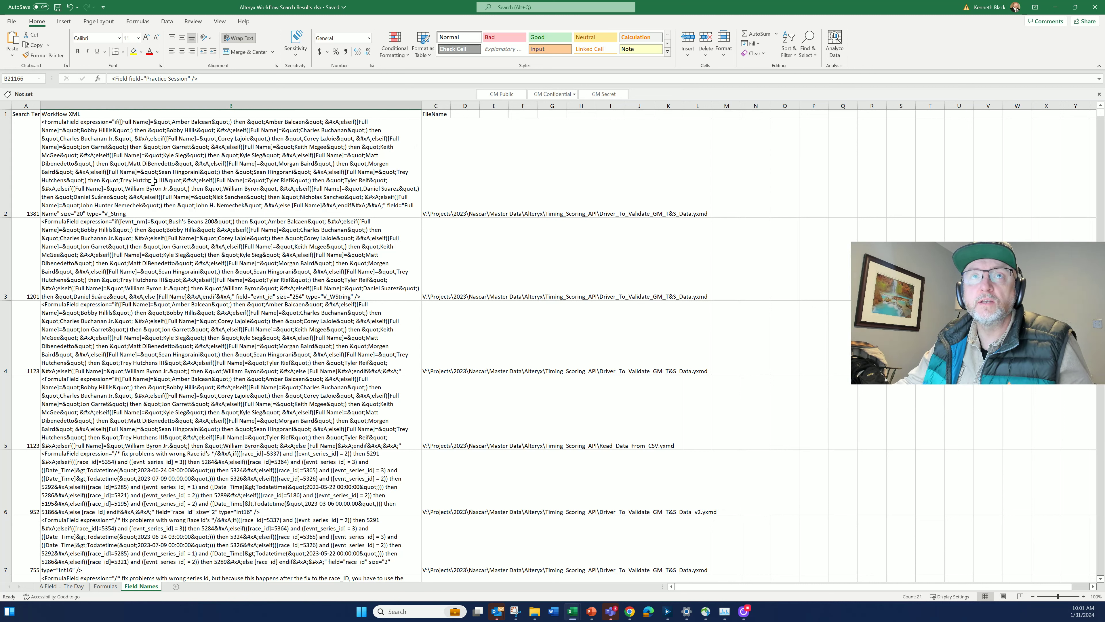
scroll(191, 298, "down", 12)
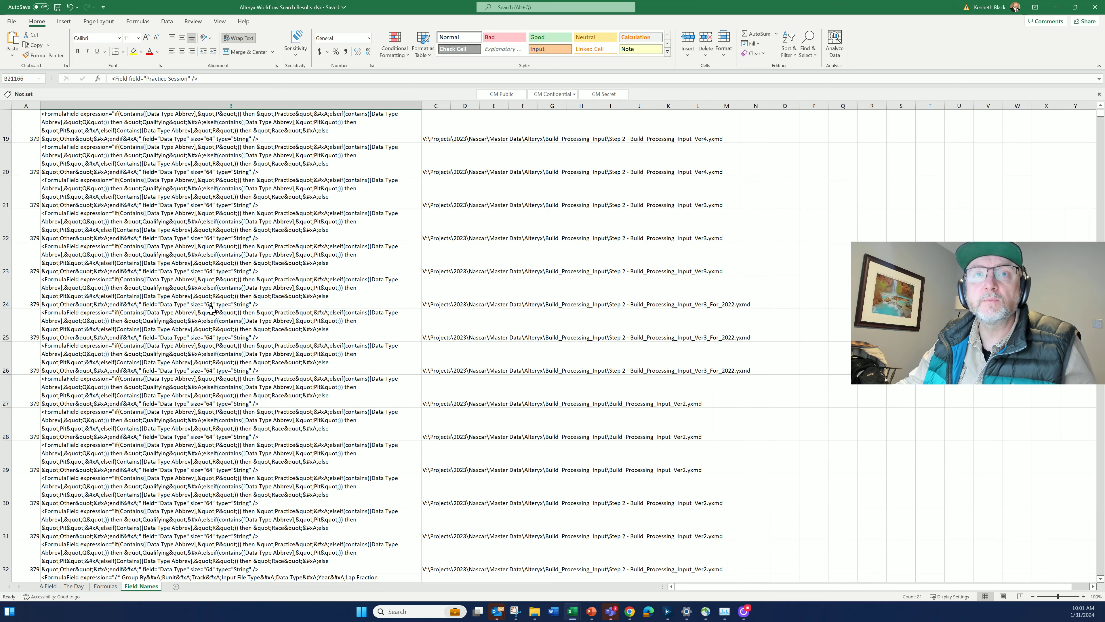
scroll(164, 355, "down", 6)
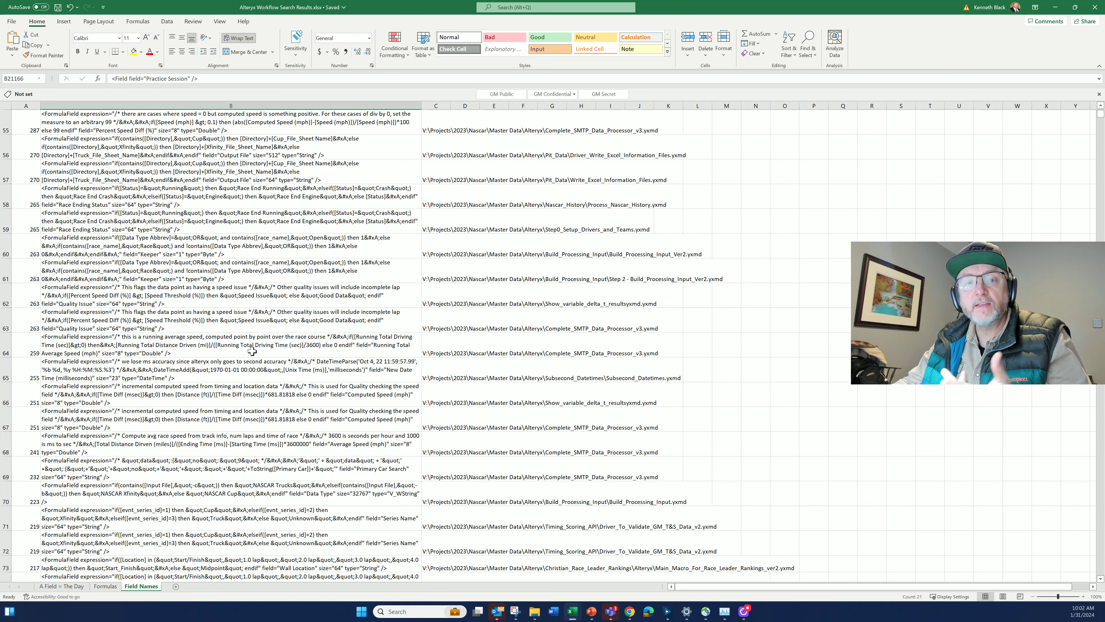
scroll(252, 351, "down", 20)
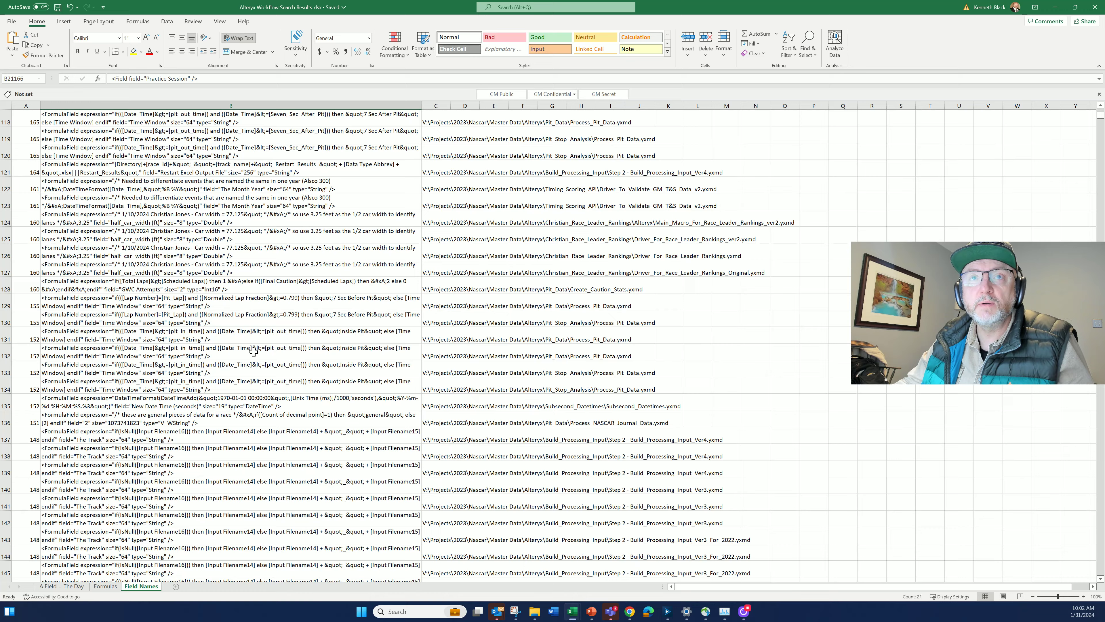
scroll(253, 351, "down", 4)
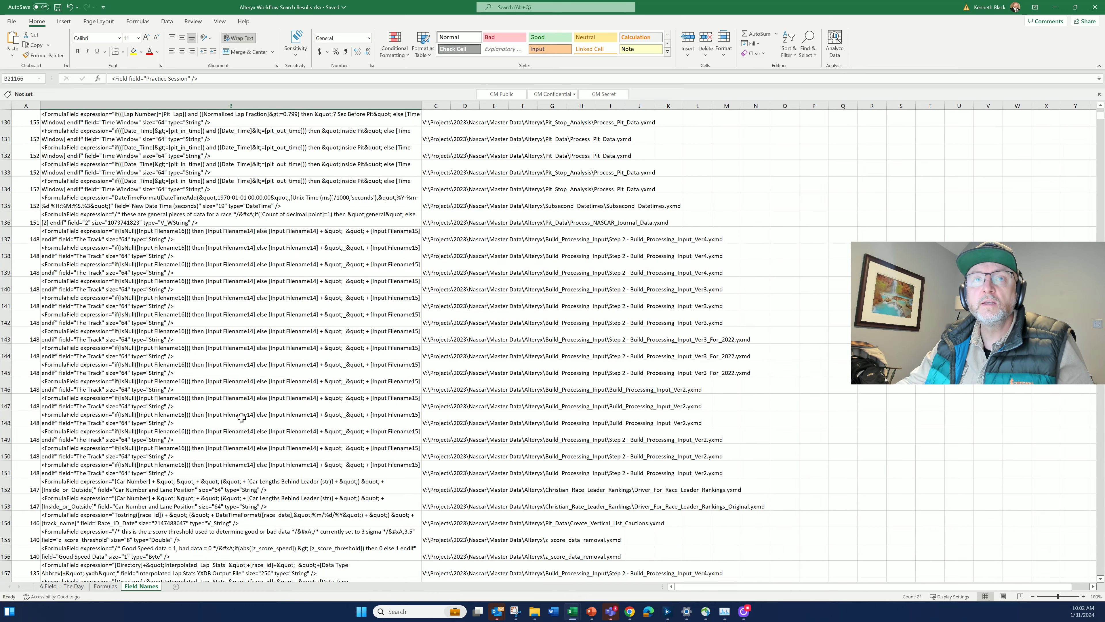
scroll(241, 418, "down", 20)
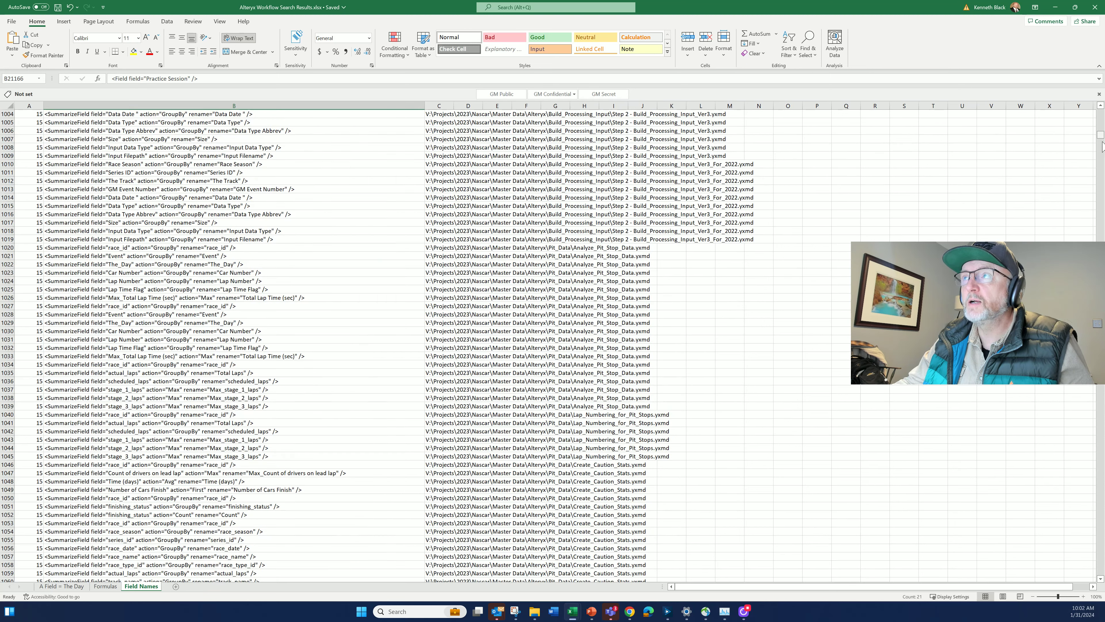
left_click_drag(1100, 124, 1103, 164)
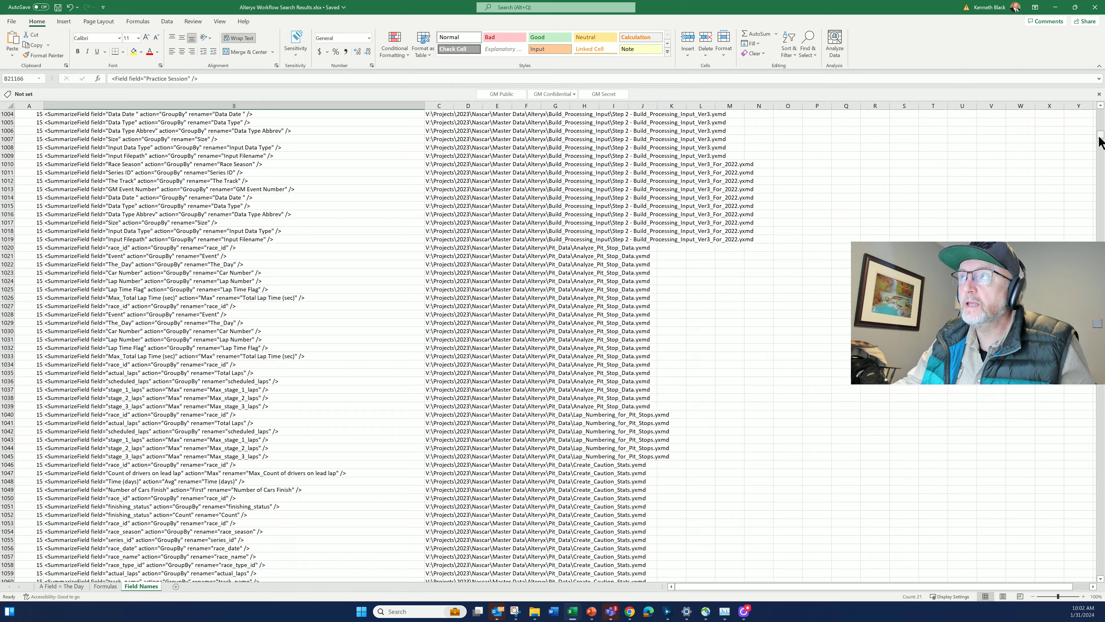
left_click_drag(1100, 135, 1099, 111)
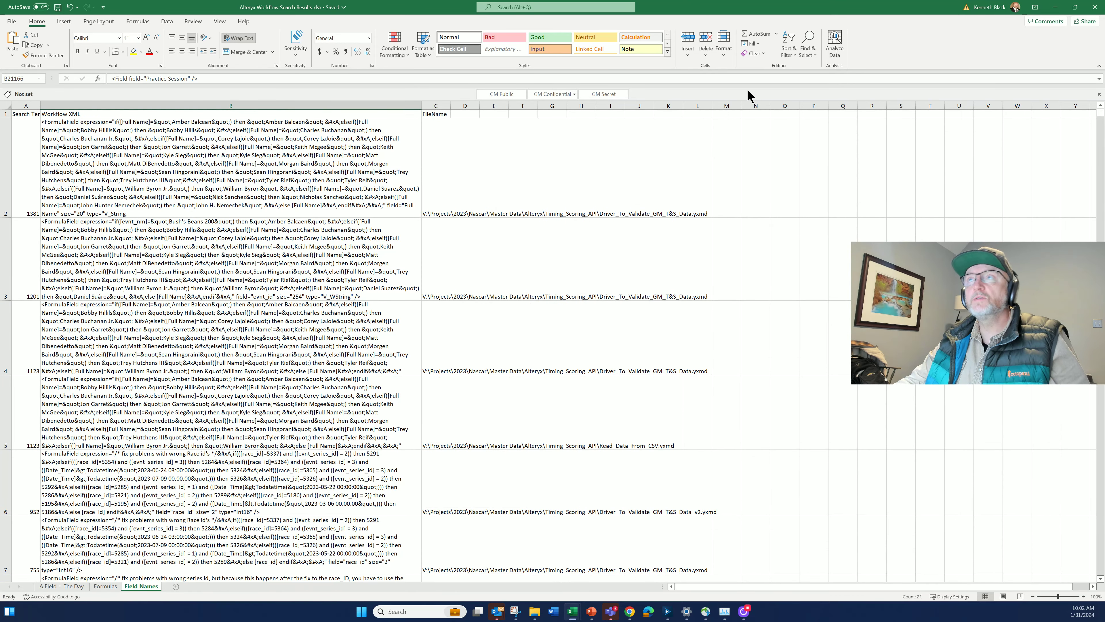
Minimize Excel and select the LastWriteTime Sort tool in Driver_to_Search_Workflows
left_click(1056, 6)
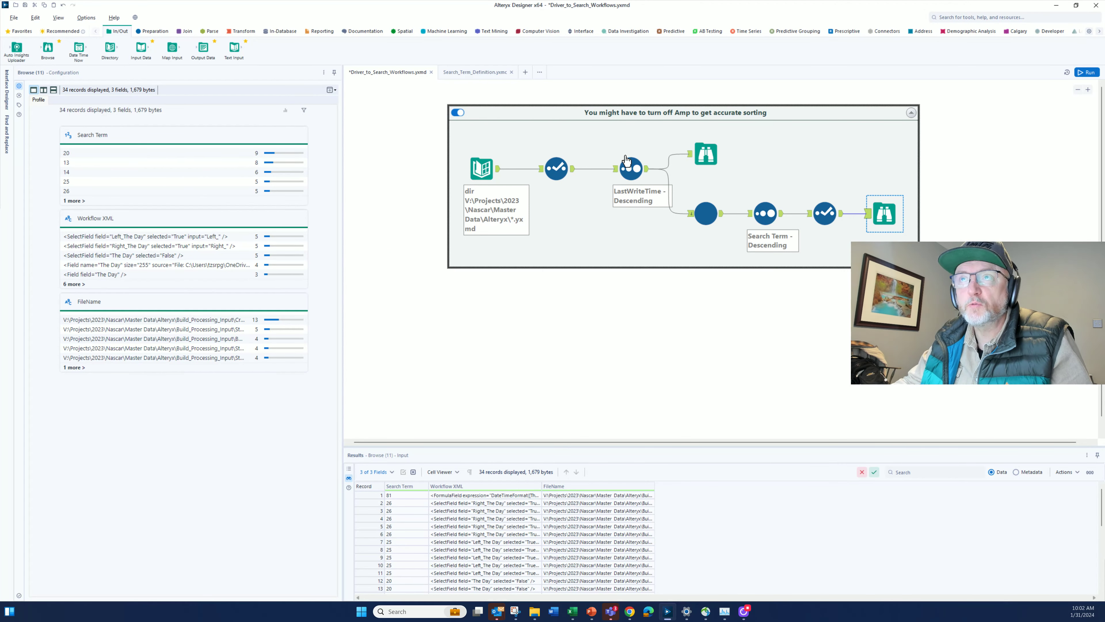
left_click(647, 193)
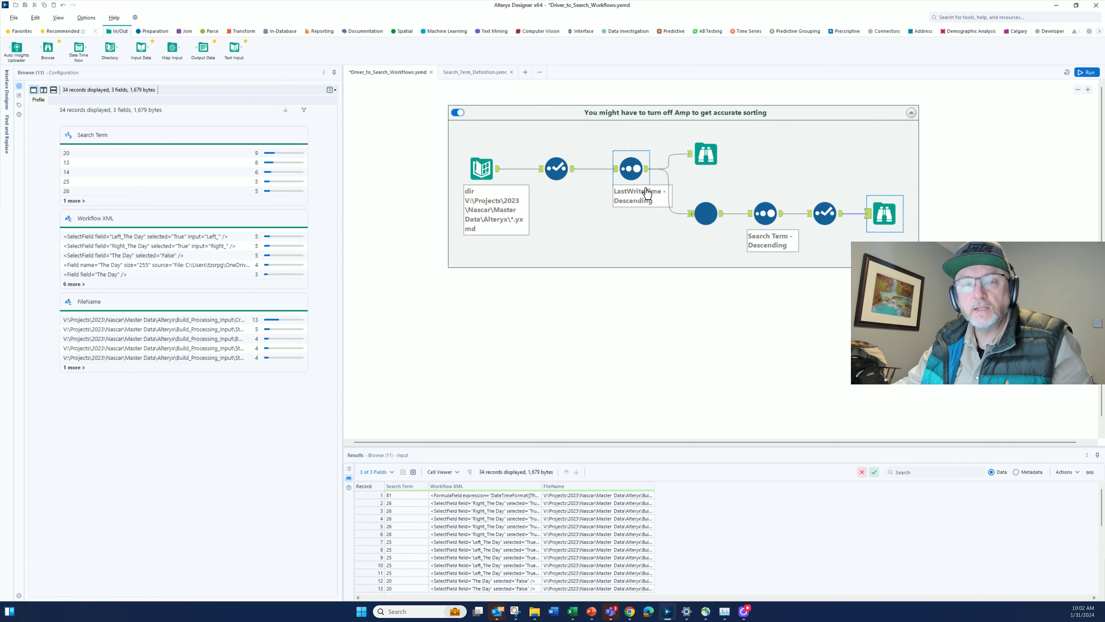